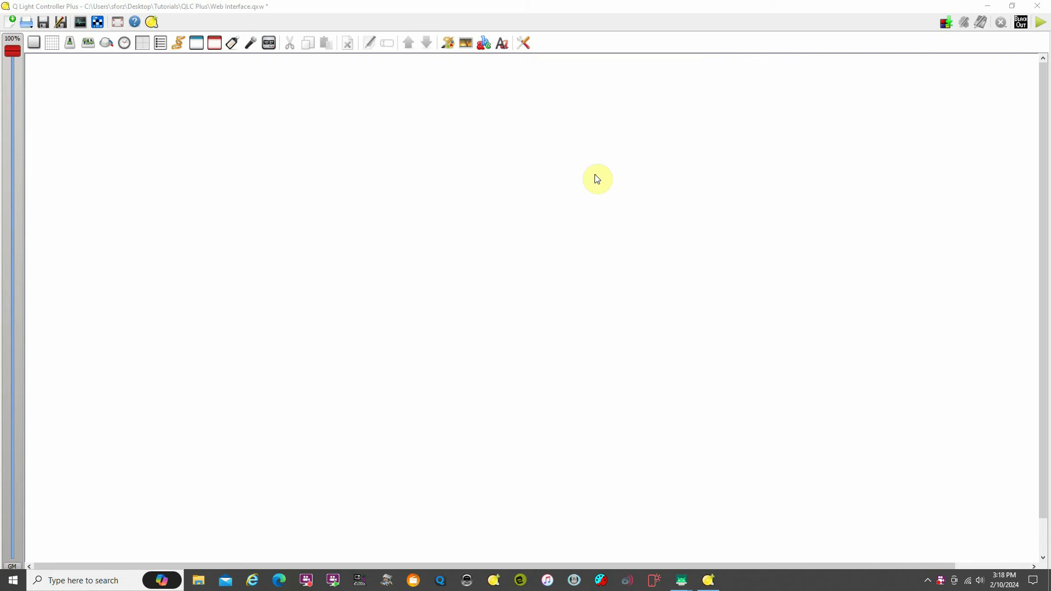
- Set the virtual console width to 1800
click(522, 43)
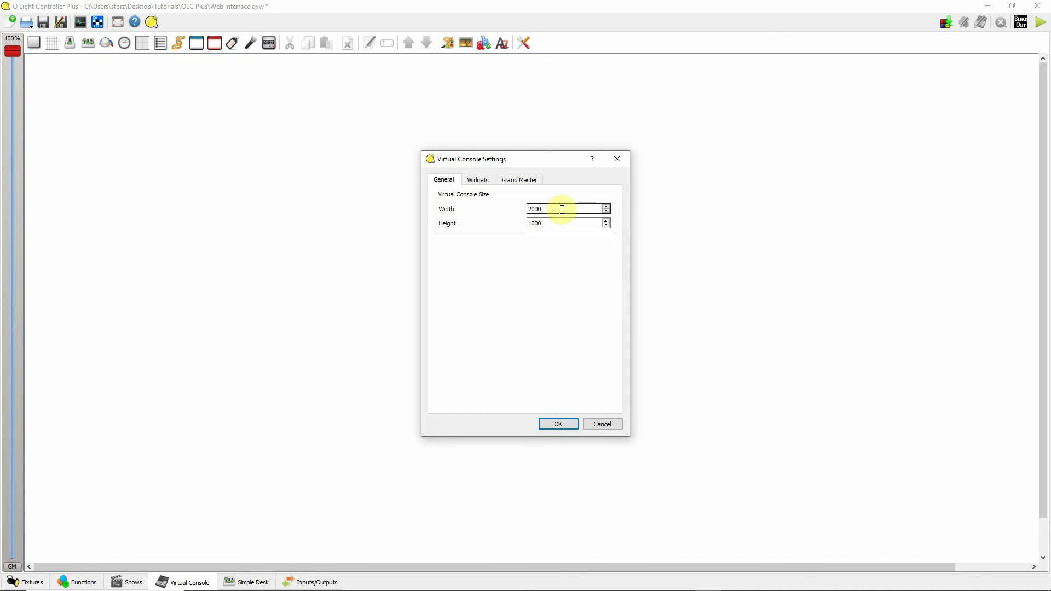
drag(558, 209, 502, 213)
text(1800)
click(553, 425)
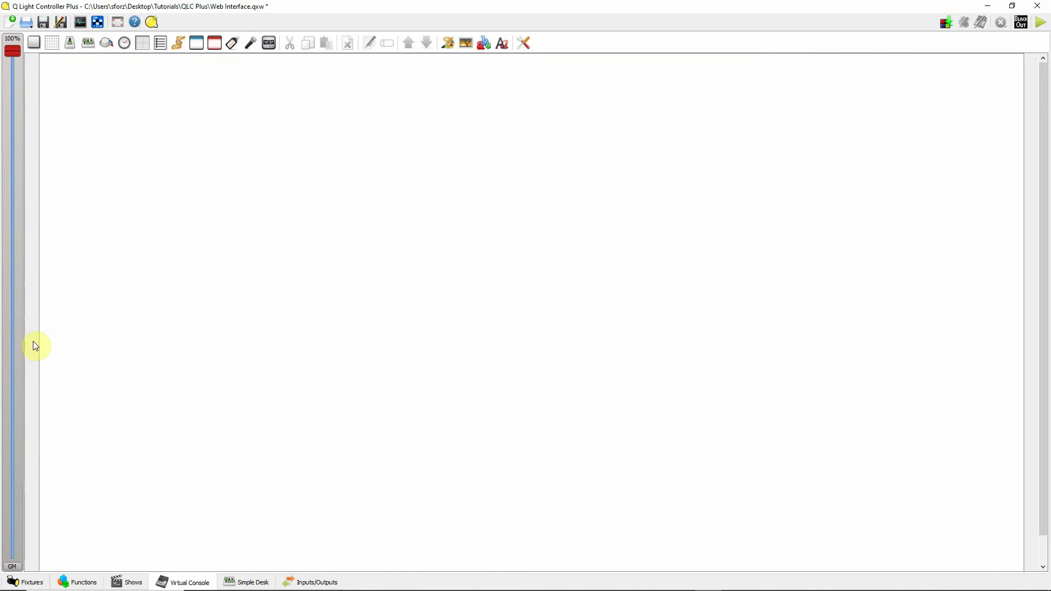
- Set the virtual console height to 900
mouse_move(1046, 397)
mouse_down()
mouse_move(1044, 460)
mouse_move(1046, 348)
mouse_up()
click(523, 43)
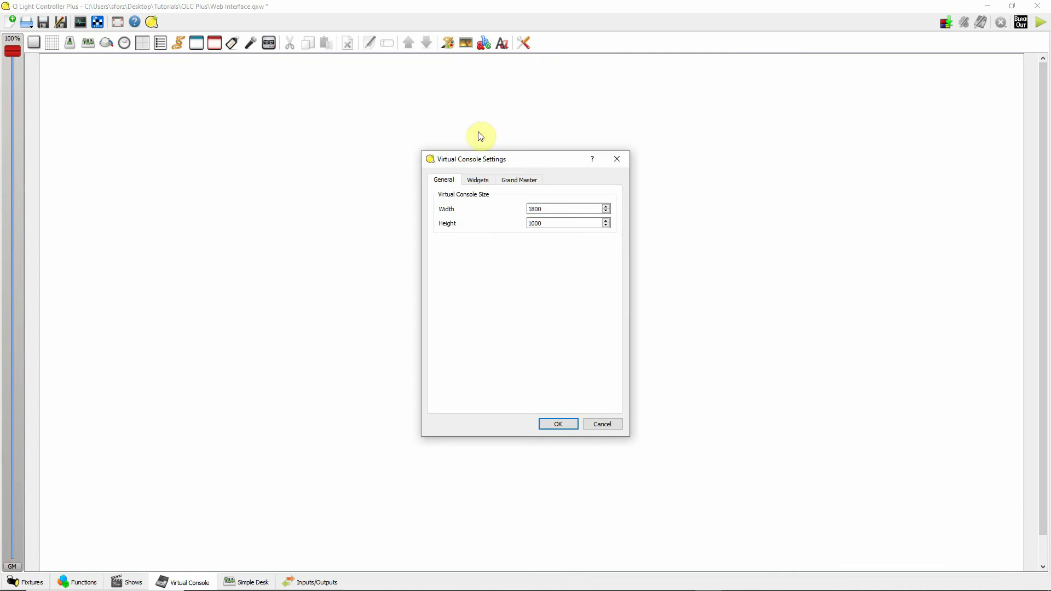
click(541, 224)
double_click(541, 223)
text(900)
click(558, 424)
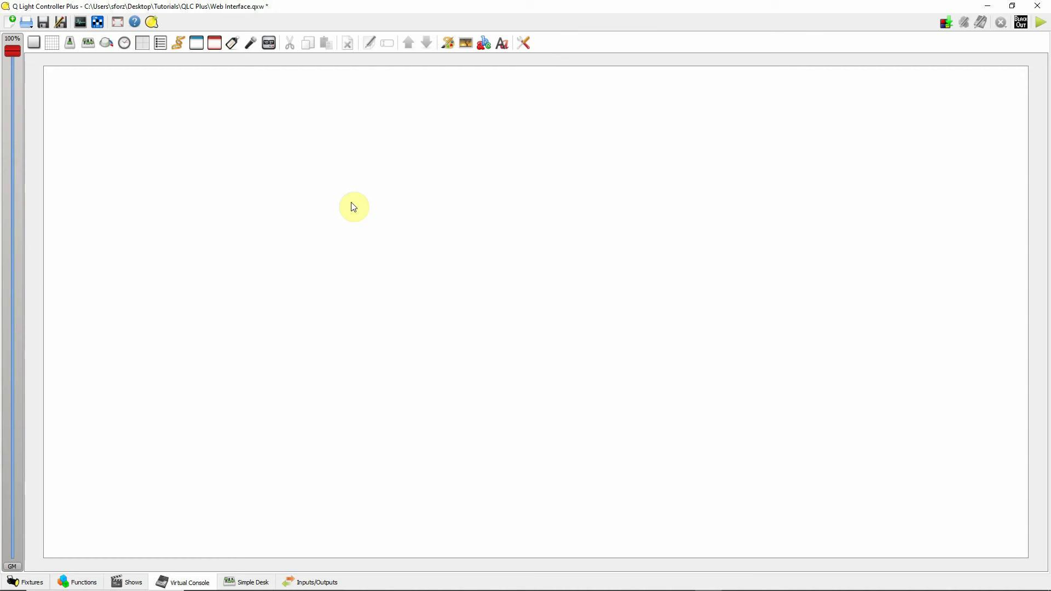
- Restore the maximized window to its smaller size and set the virtual console width to 500
click(1012, 5)
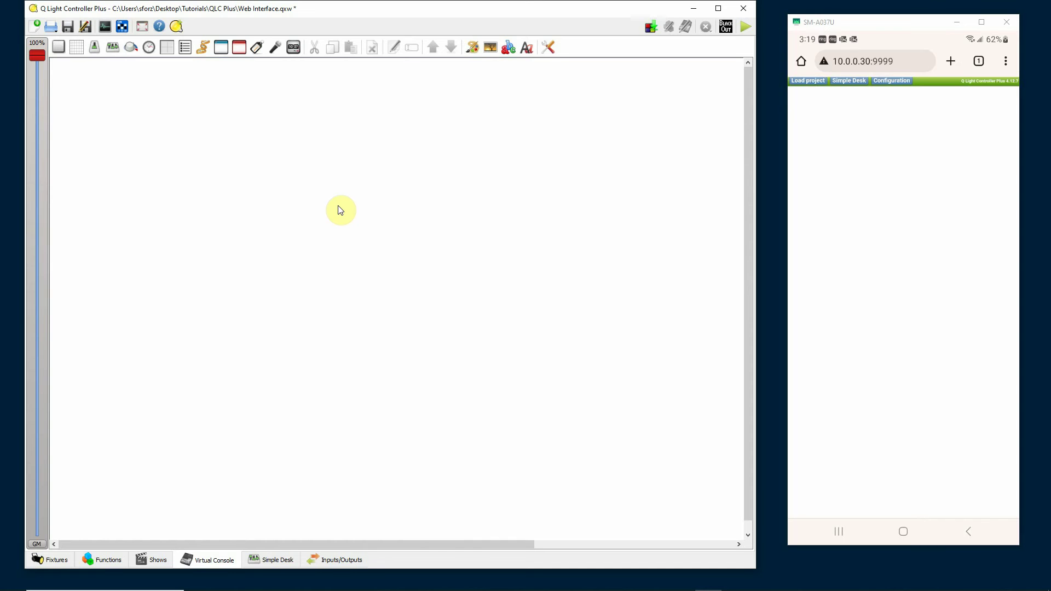
click(547, 48)
double_click(437, 200)
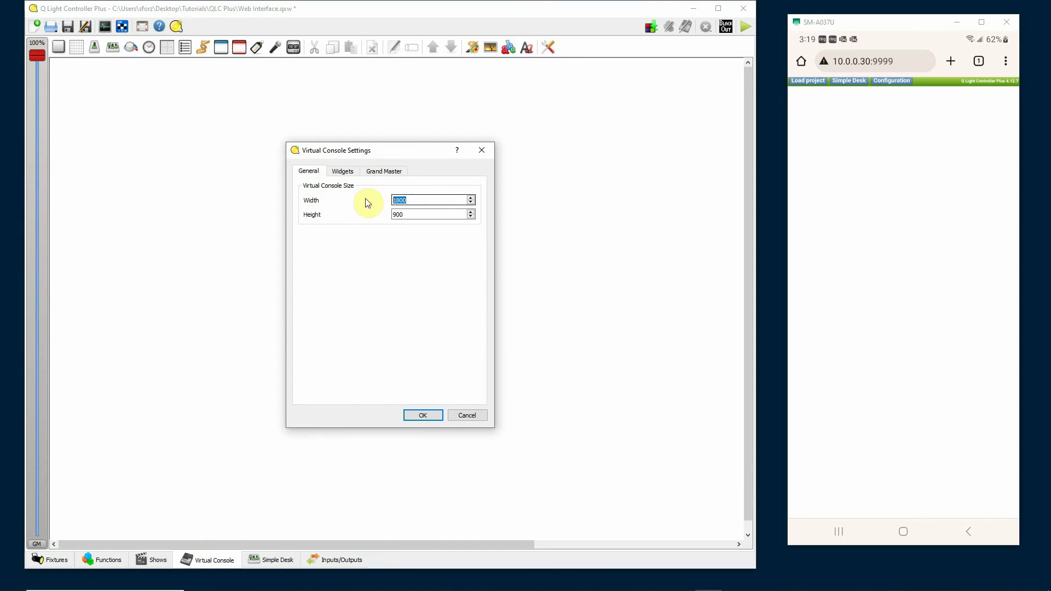
text(500)
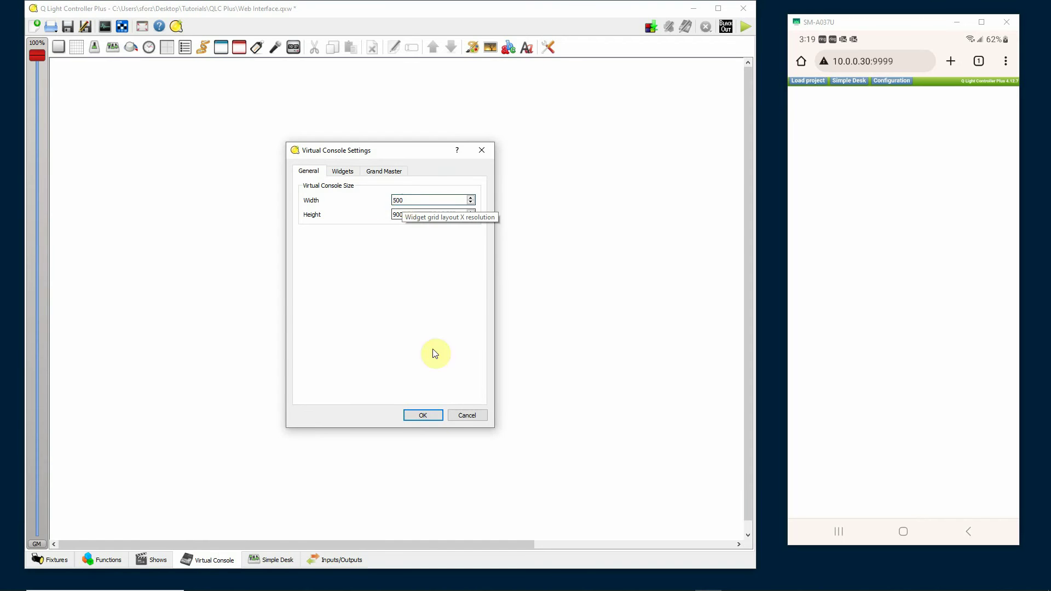
click(424, 415)
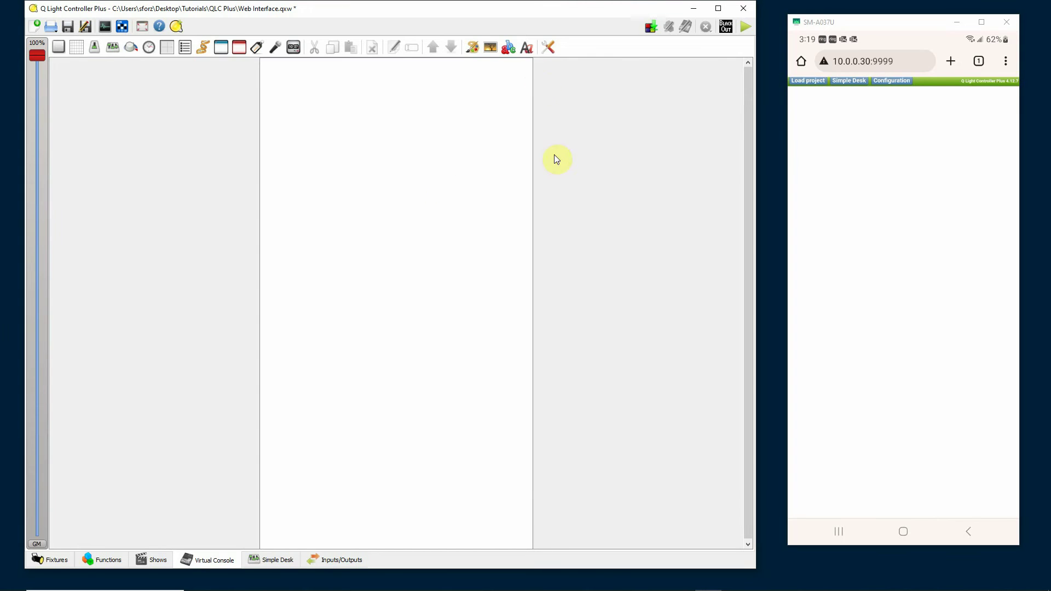
- Set the virtual console height to 1000
click(547, 48)
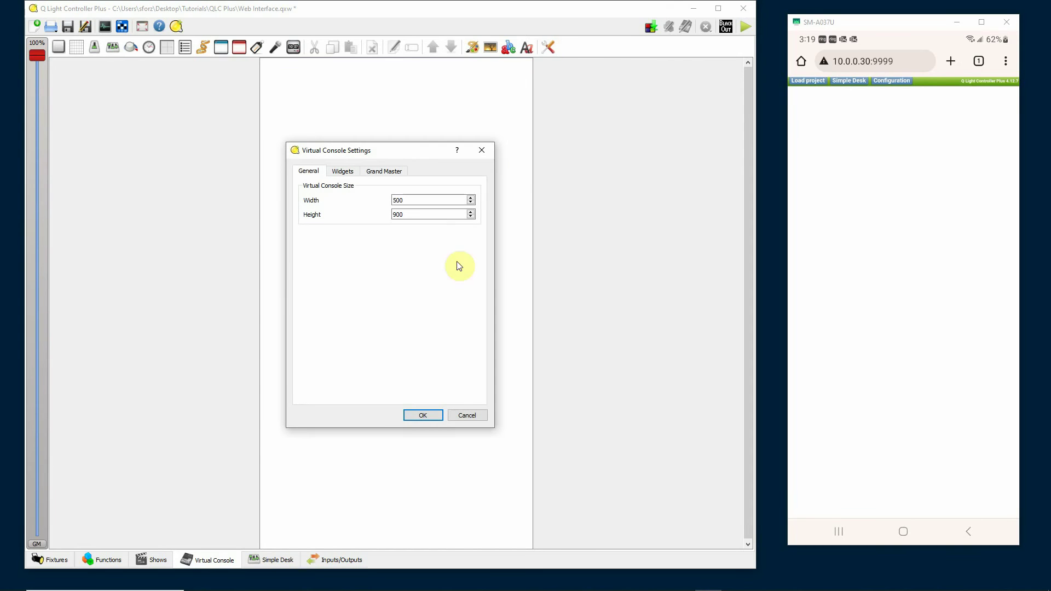
drag(425, 219, 369, 222)
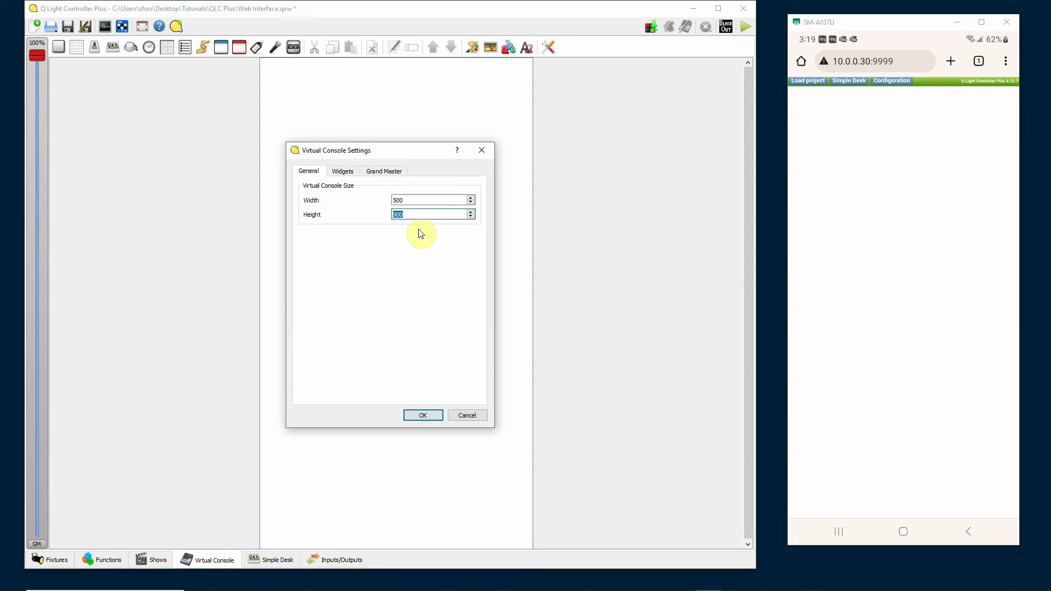
text(1000)
click(423, 415)
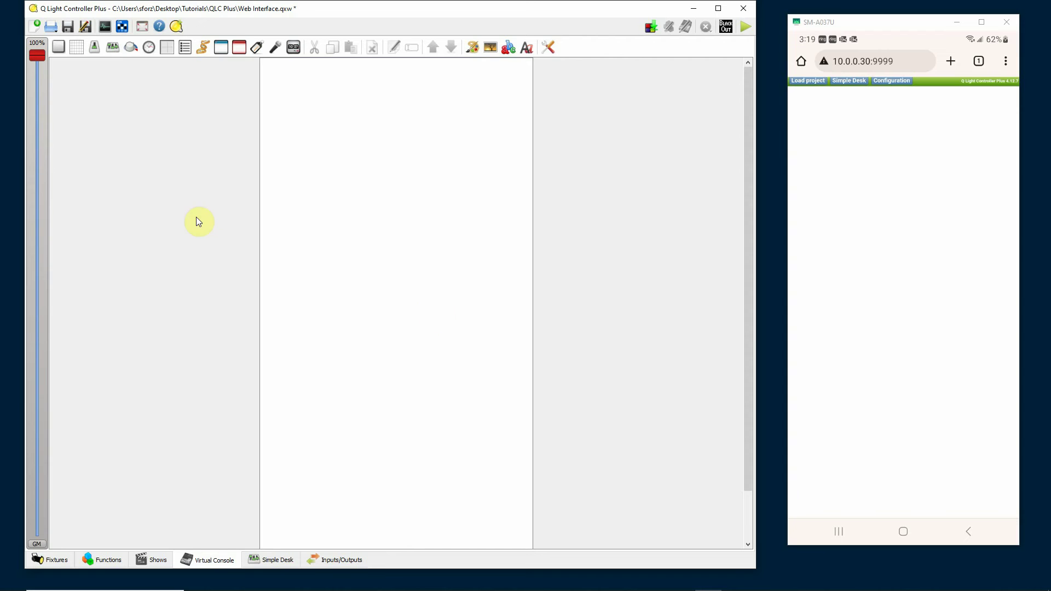
drag(750, 328, 898, 185)
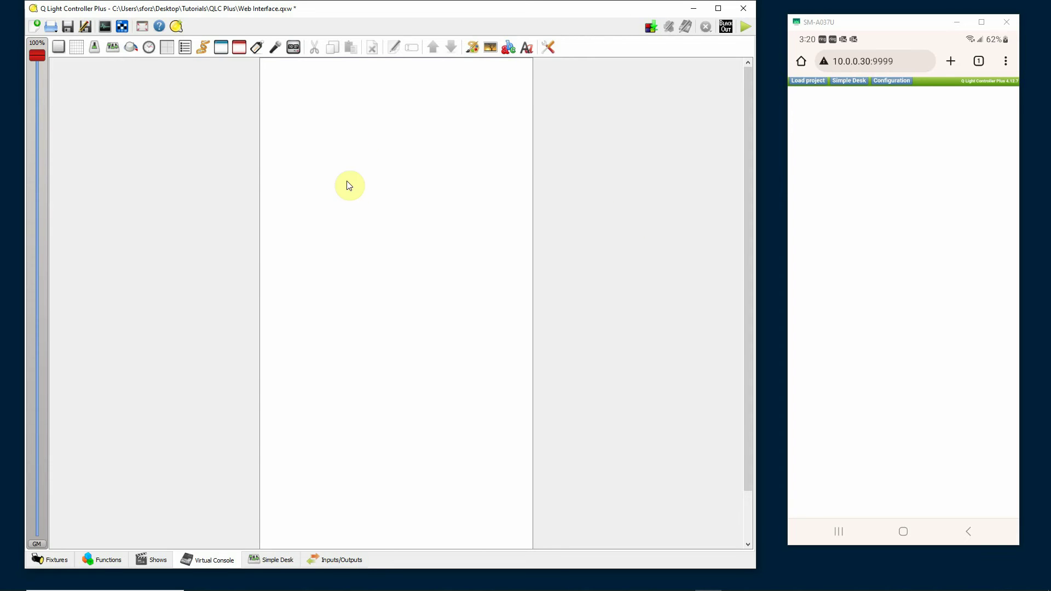
- Set the virtual console's background colour to blue (#0000ff)
click(472, 48)
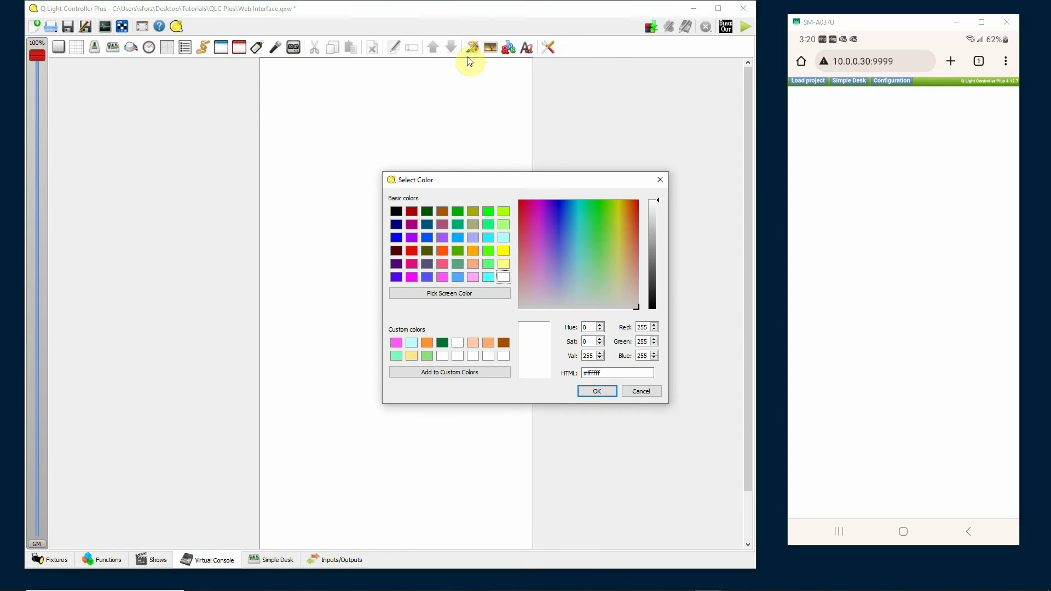
click(397, 237)
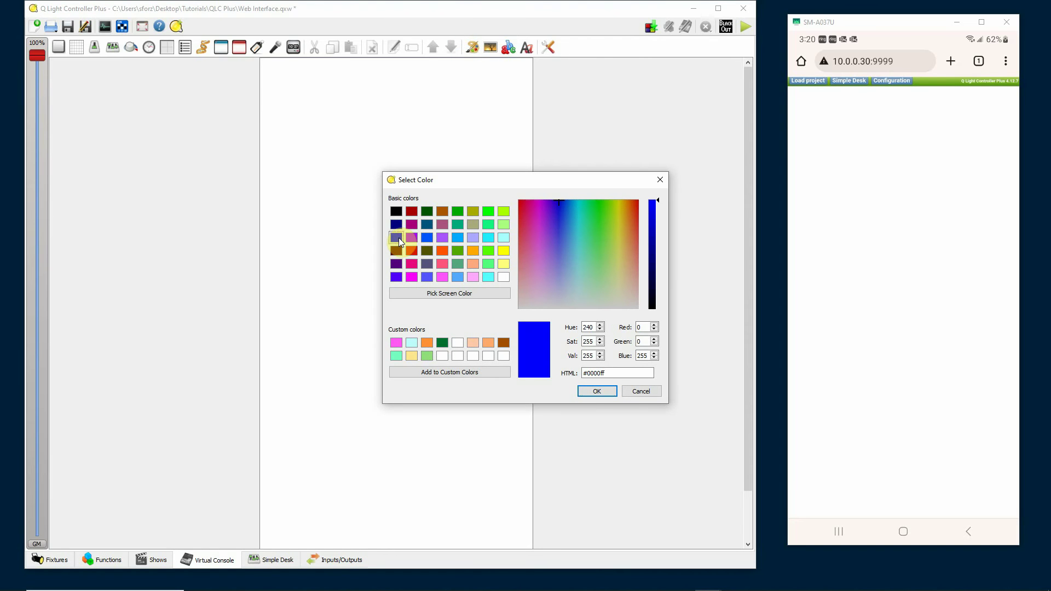
click(597, 391)
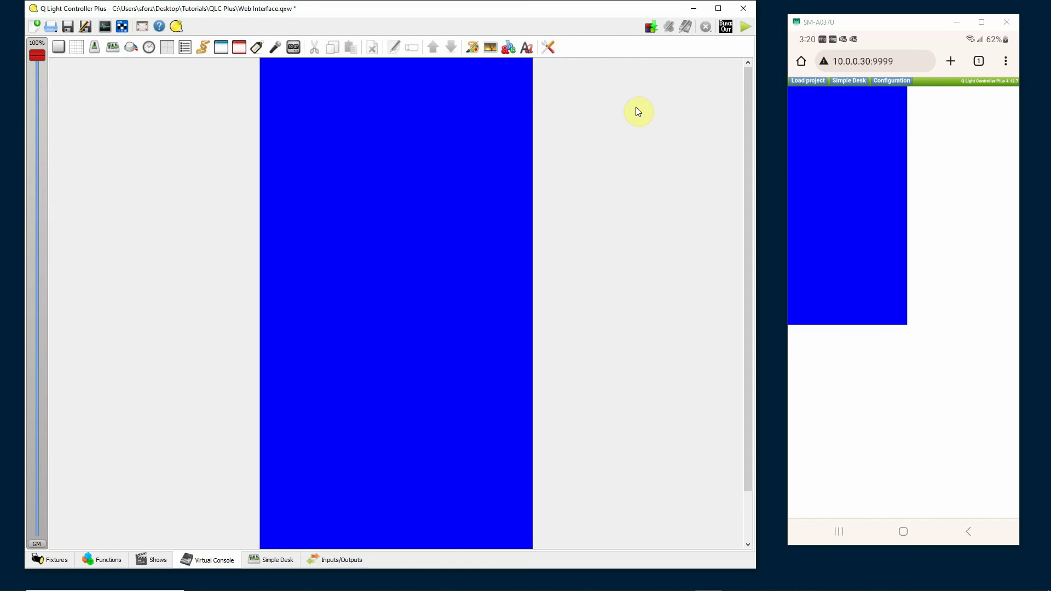
- Resize the virtual console to a width of 970 and a height of 1800 to fill the phone's browser page
click(553, 44)
drag(423, 203, 382, 202)
text(970)
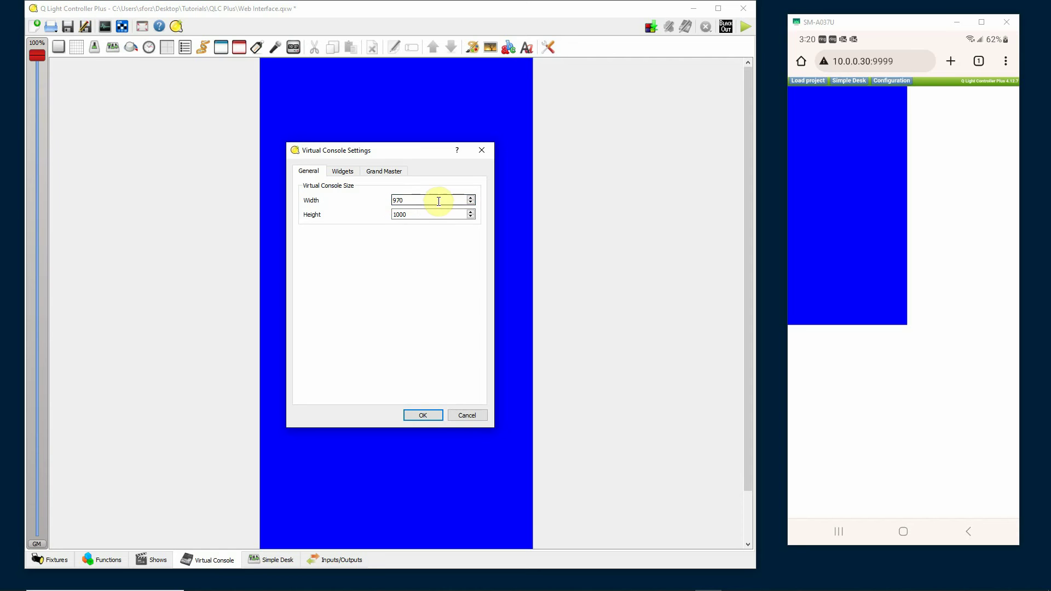
double_click(436, 214)
text(1800)
click(423, 415)
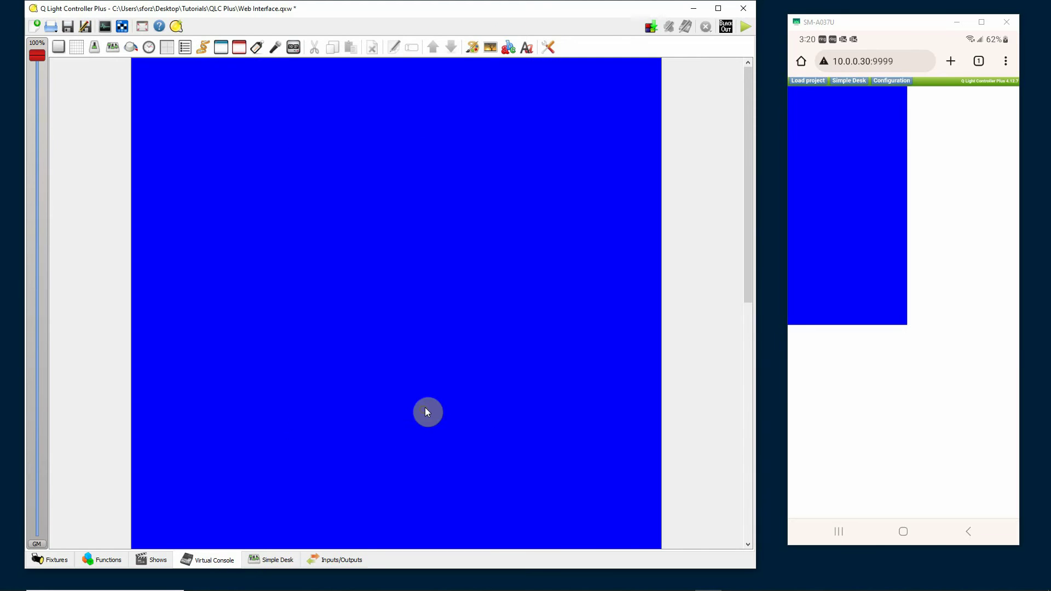
drag(848, 349, 845, 348)
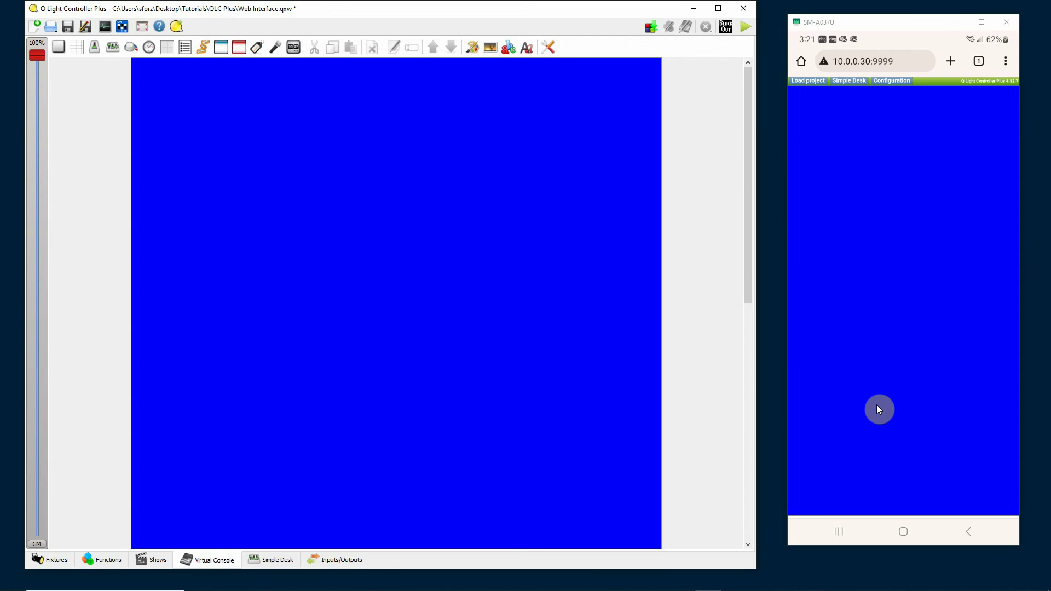
drag(747, 233, 752, 209)
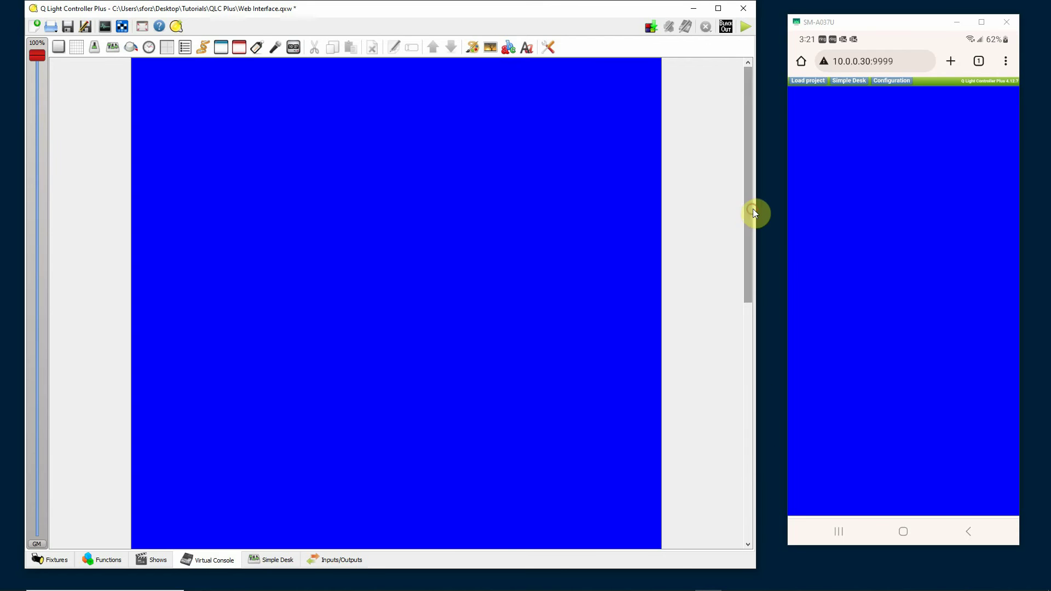
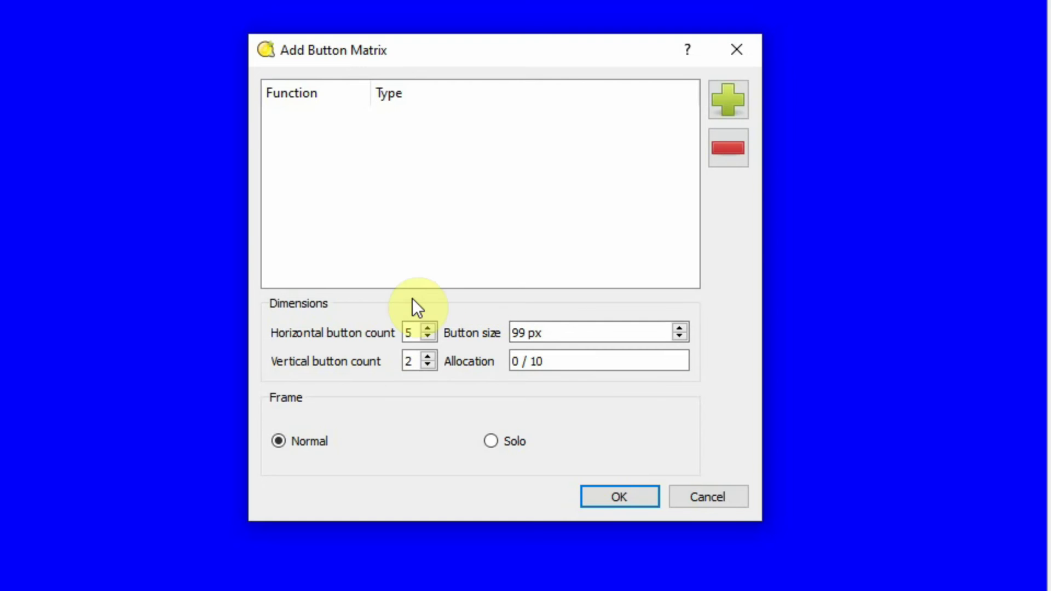
- Add a matrix of 5 by 2 buttons in a normal frame to the console and delete it again
click(629, 501)
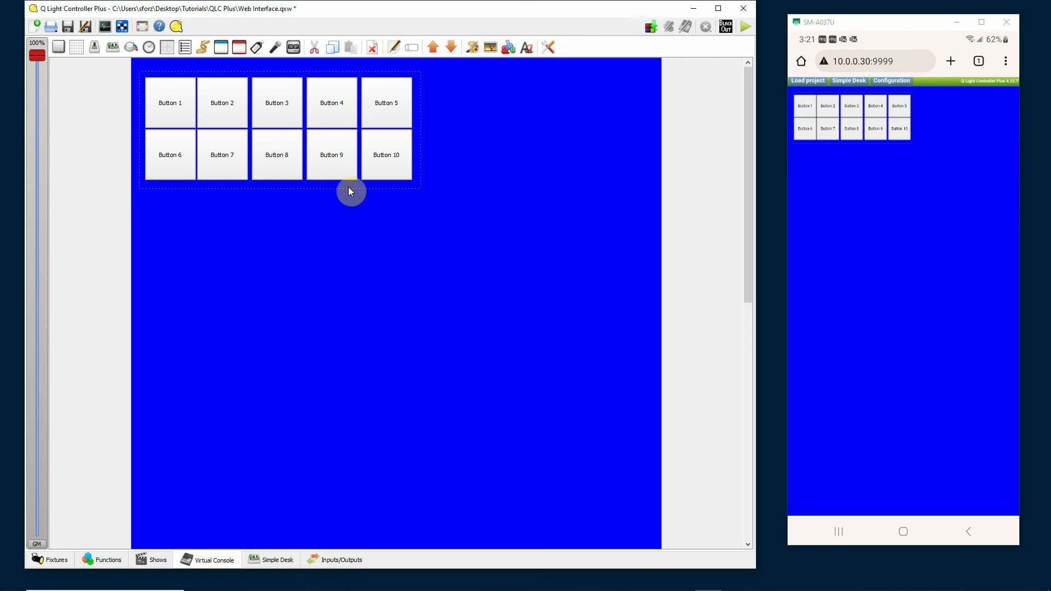
click(372, 48)
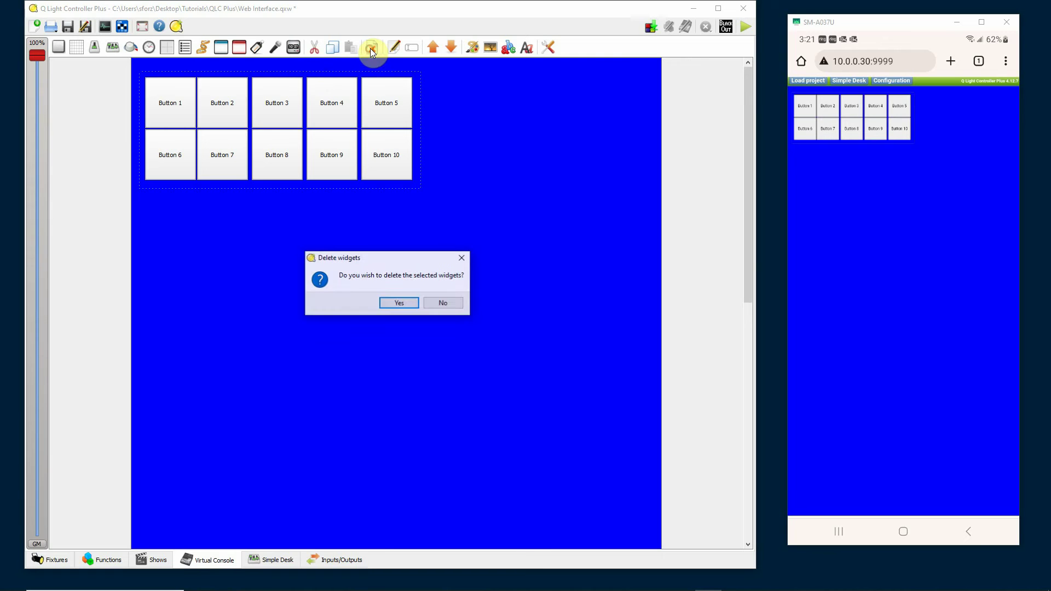
click(411, 304)
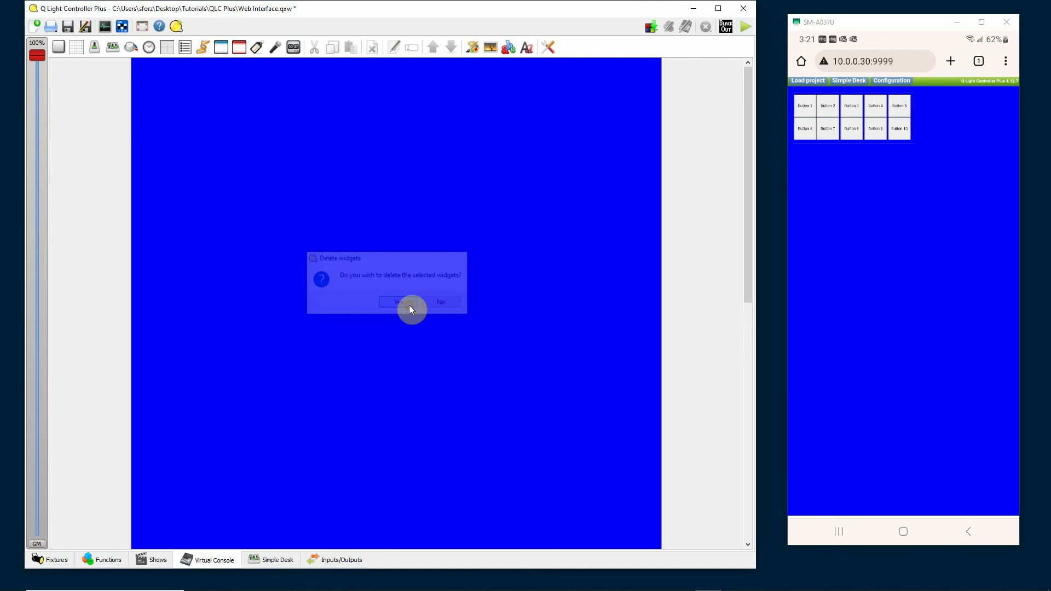
- Add a single button to the console, enlarge it to a bigger square and place it in the console's upper-left corner
click(58, 47)
drag(249, 202, 223, 151)
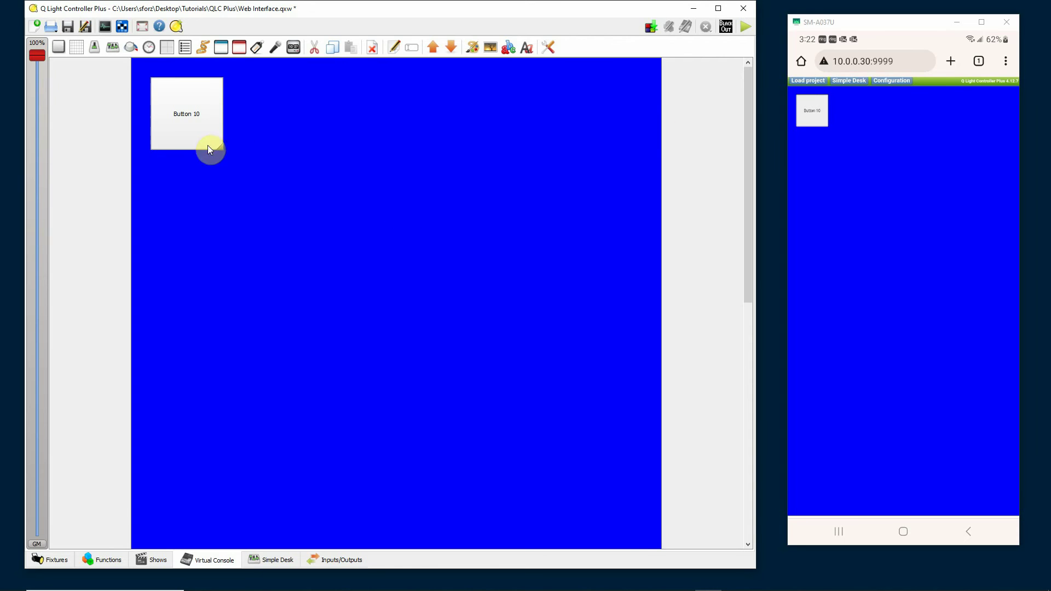
drag(201, 126, 194, 119)
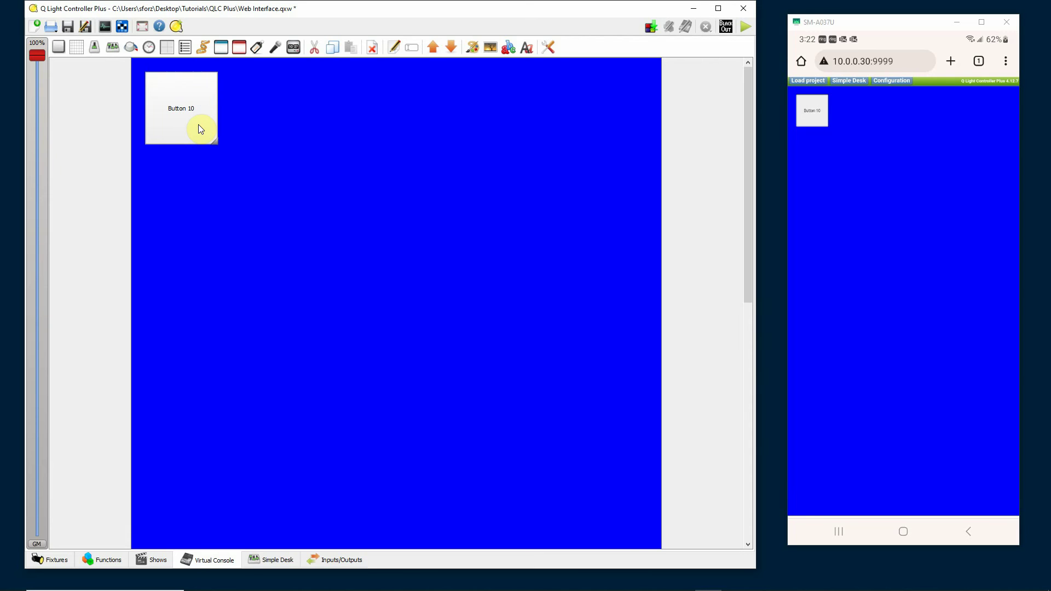
- Paste four copies of the button and line them up in one row beside the original along the console's upper edge
click(273, 132)
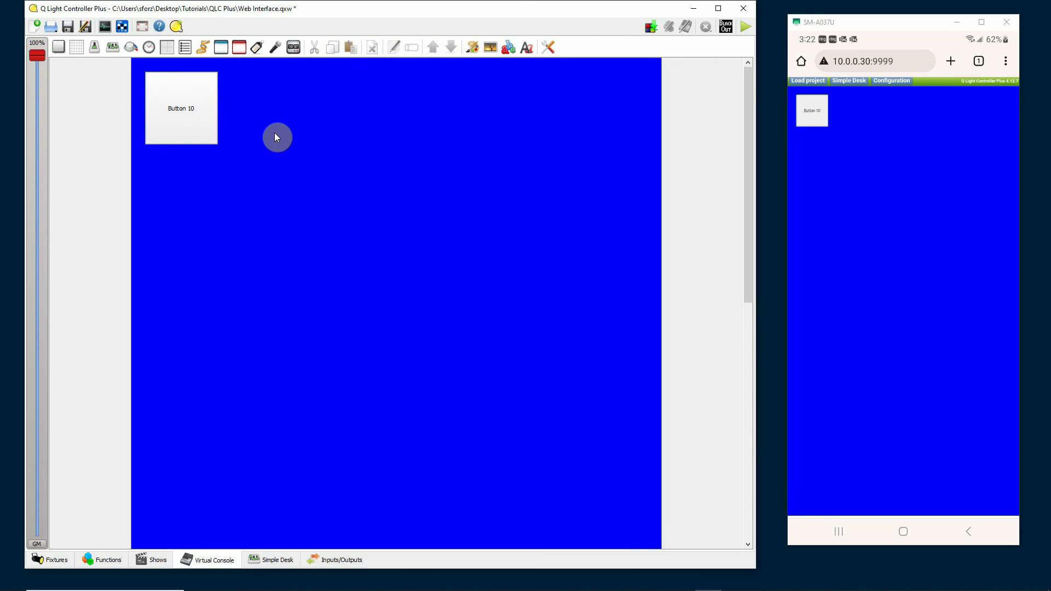
key(ctrl+v)
drag(302, 159, 267, 99)
click(350, 204)
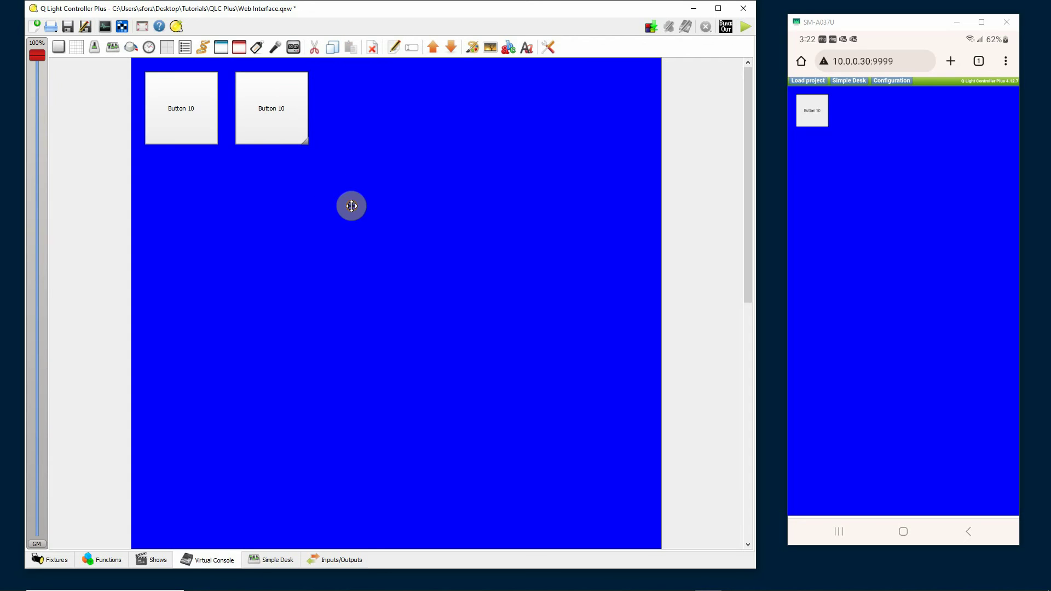
key(ctrl+v)
drag(403, 243, 380, 111)
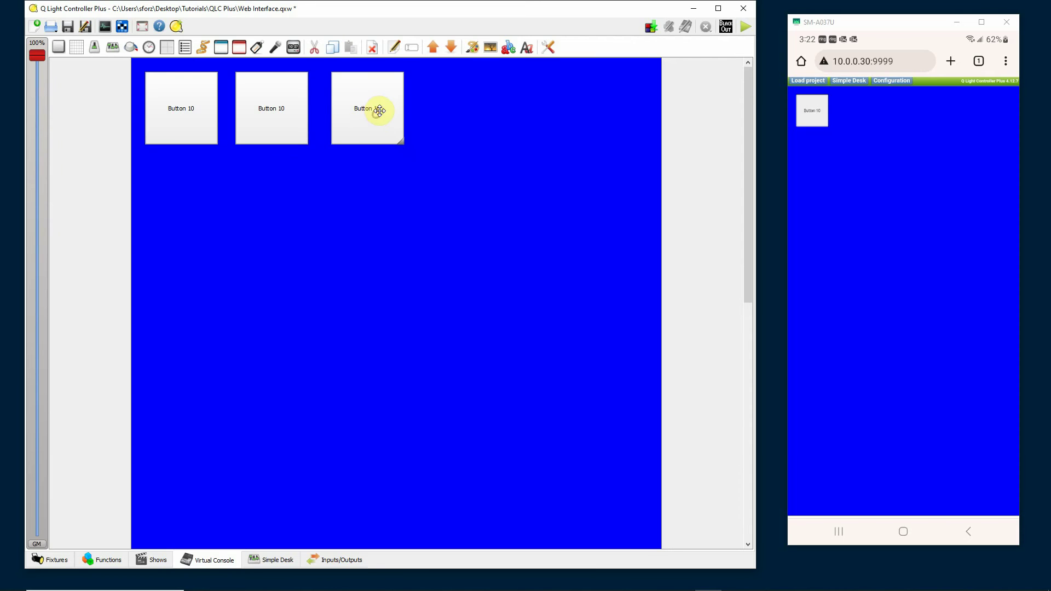
click(409, 364)
key(ctrl+v)
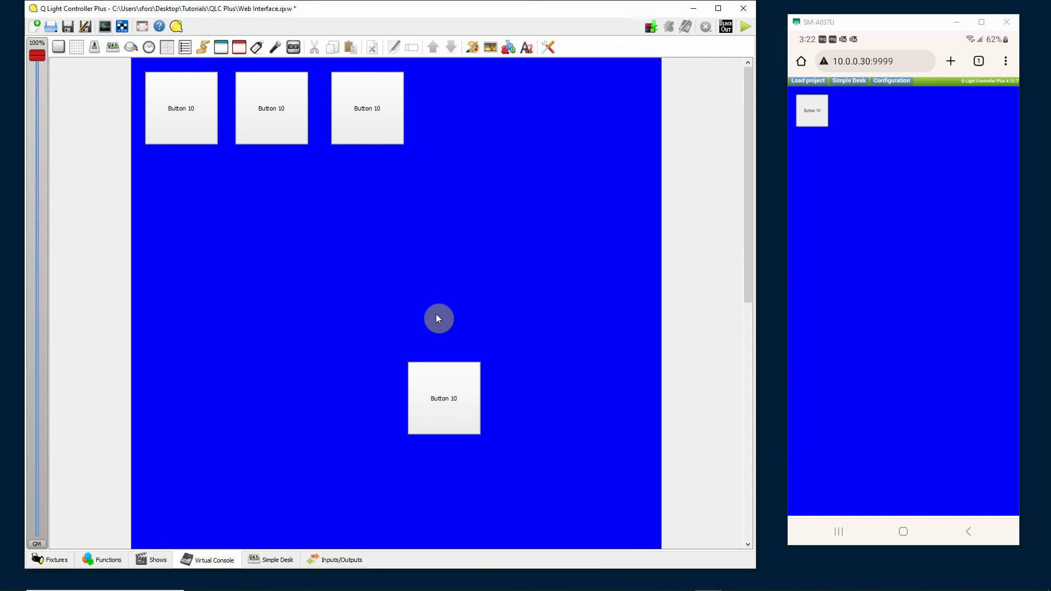
drag(438, 403, 461, 111)
click(457, 319)
key(ctrl+v)
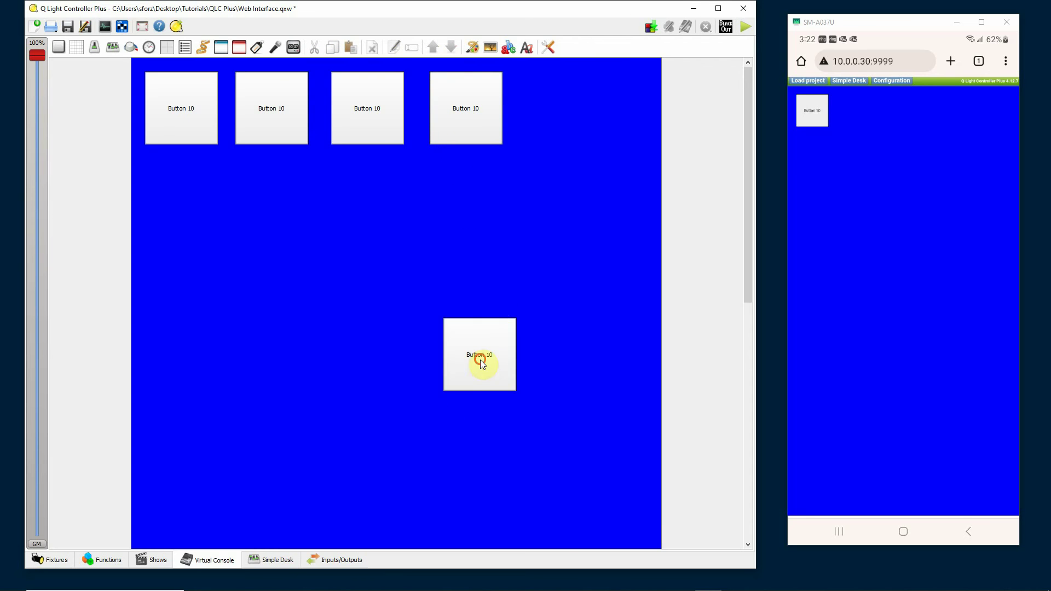
drag(480, 360, 567, 120)
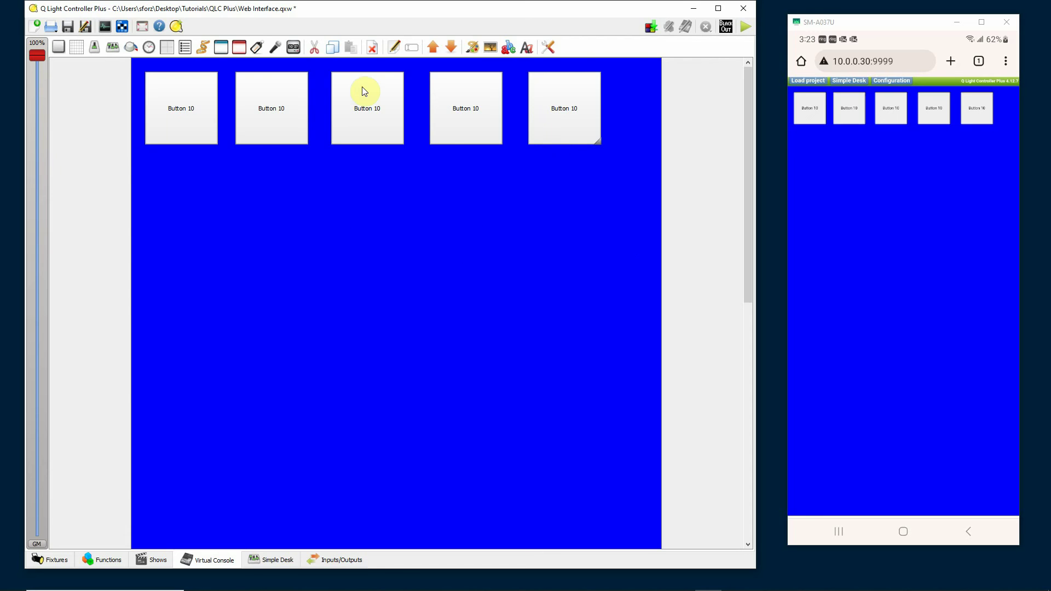
- Set the background colour of the first button in the row to red (#ff0000)
click(188, 137)
click(473, 49)
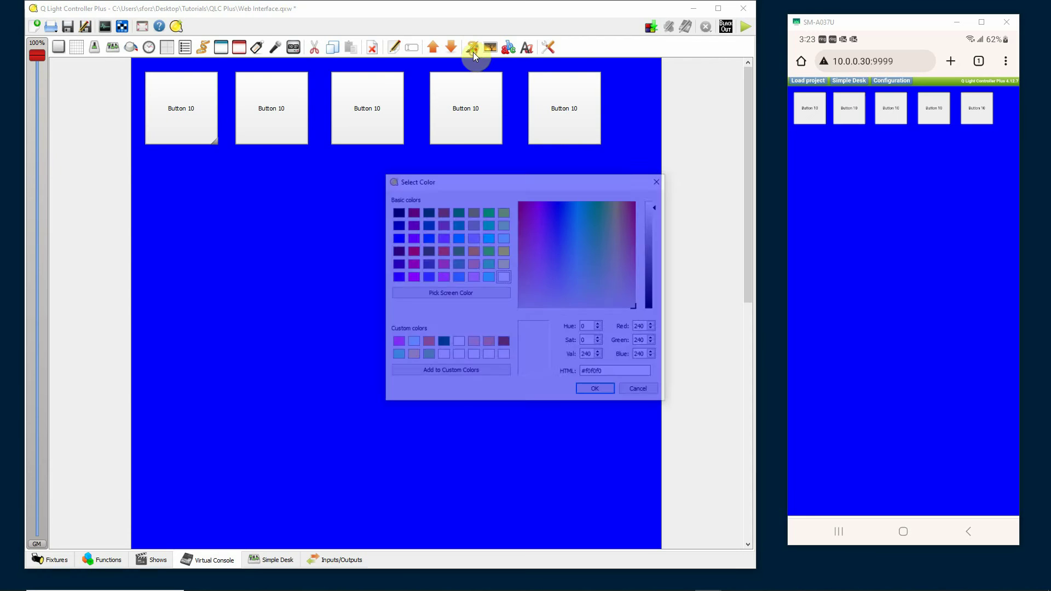
click(415, 251)
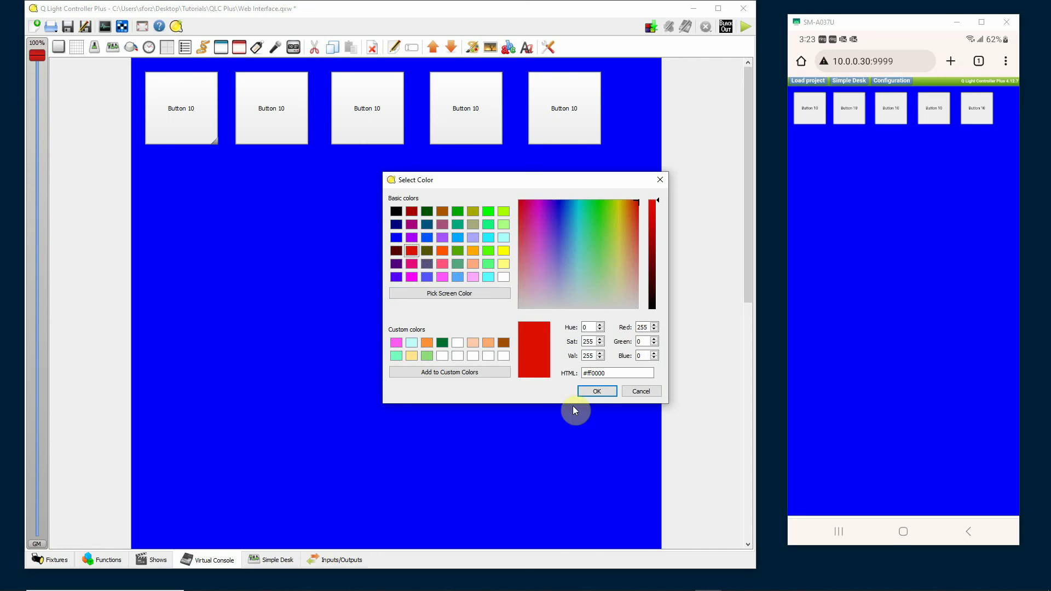
click(599, 390)
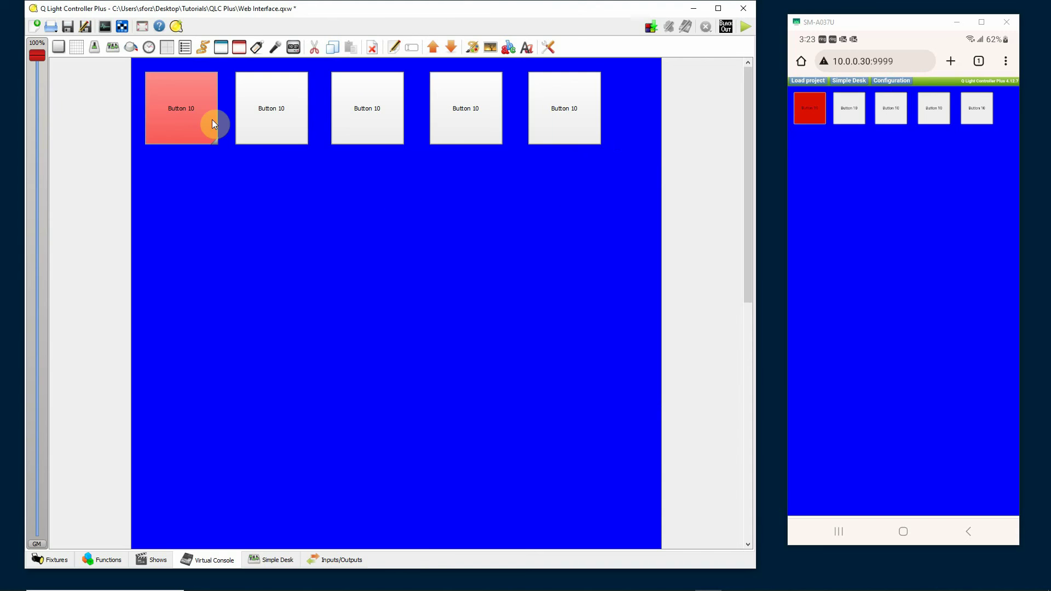
- Set the font size of the red first button to 24
click(531, 55)
scroll(652, 280, down, 3)
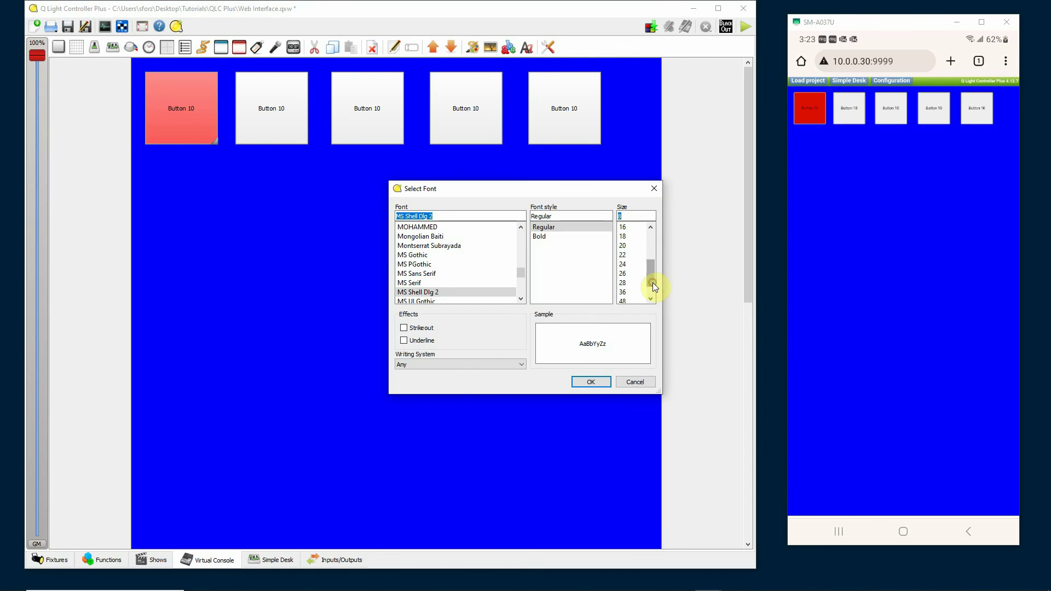
click(624, 263)
click(599, 380)
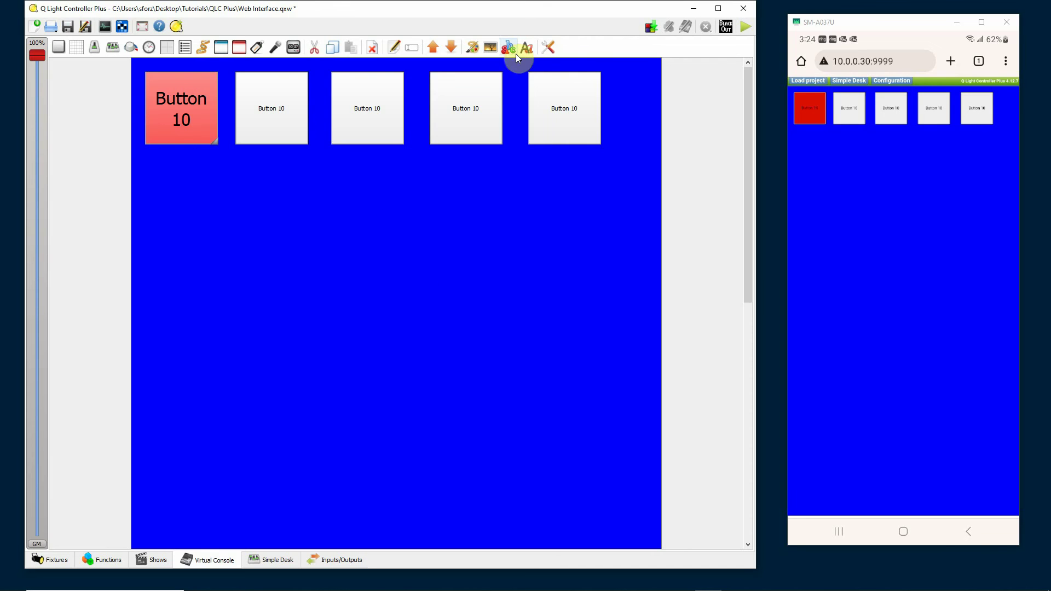
- Set the console's background image to 10-beads-metal-texture.jpg from the Texture Tiles folder on the Desktop
click(489, 48)
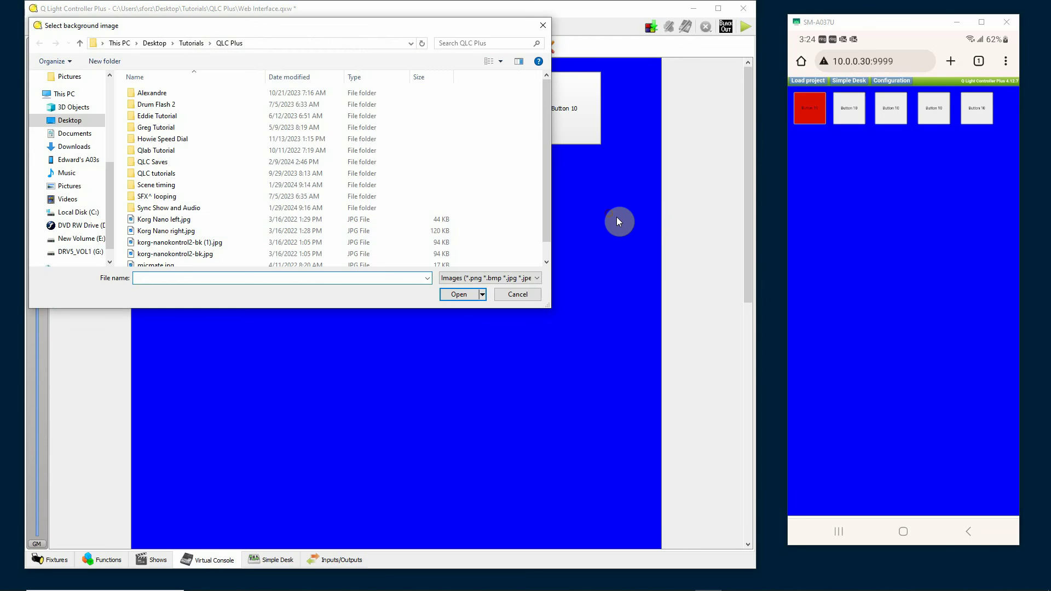
key(Escape)
click(491, 49)
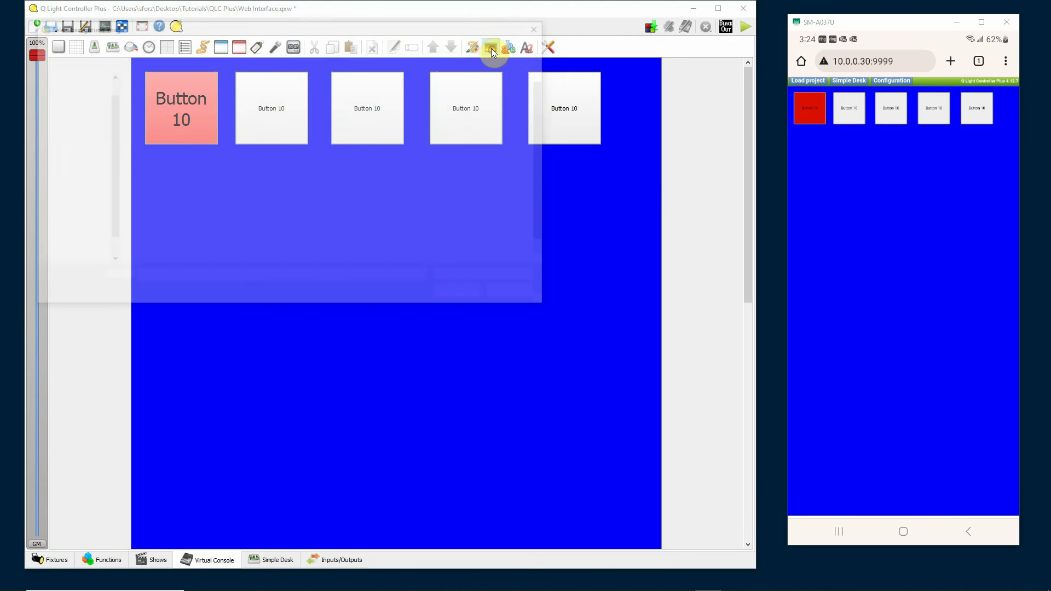
click(90, 120)
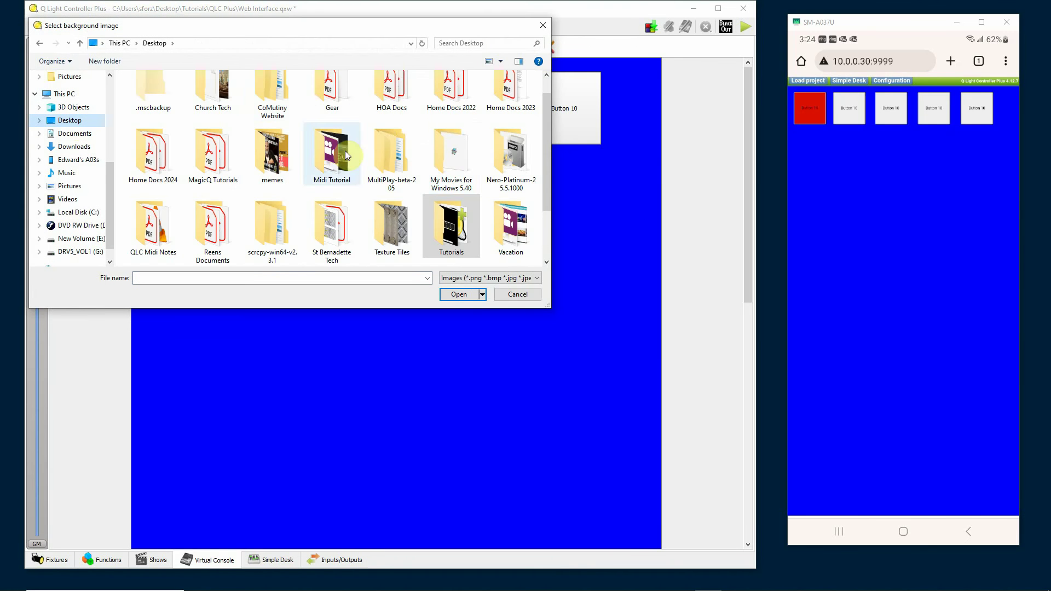
click(392, 227)
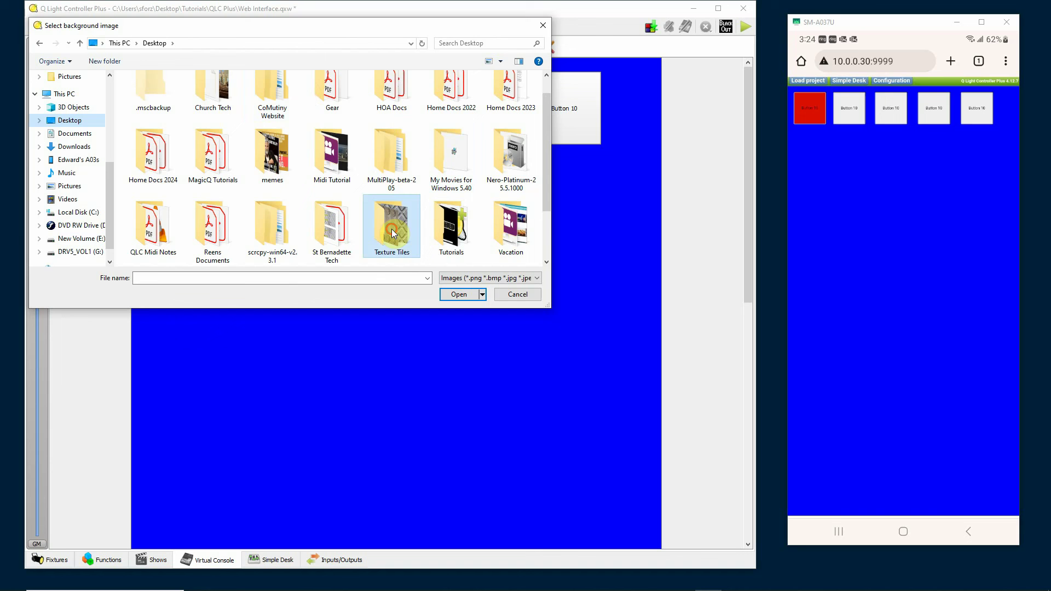
click(468, 300)
click(211, 197)
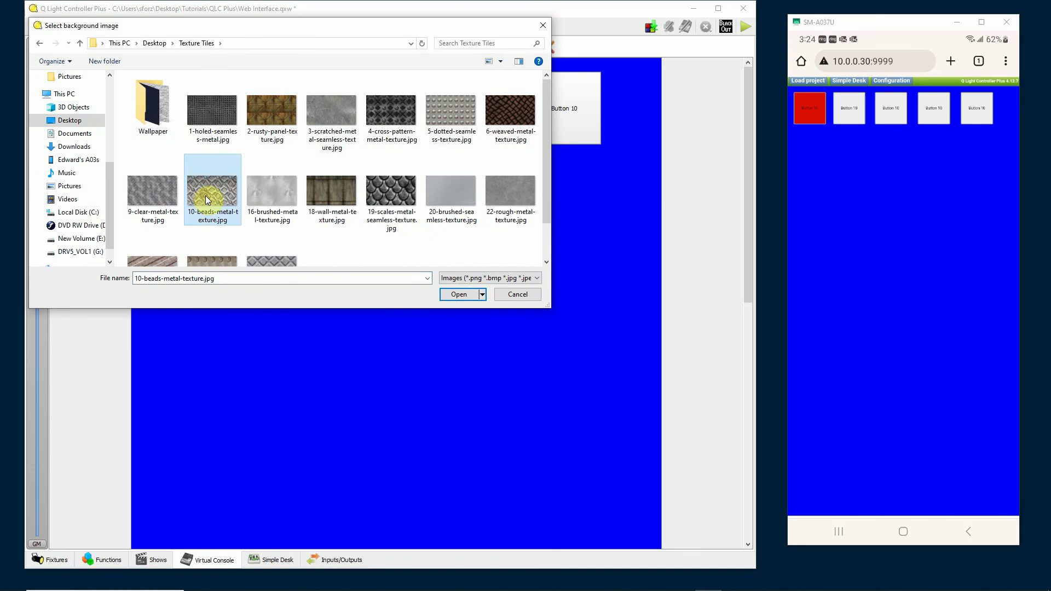
click(465, 296)
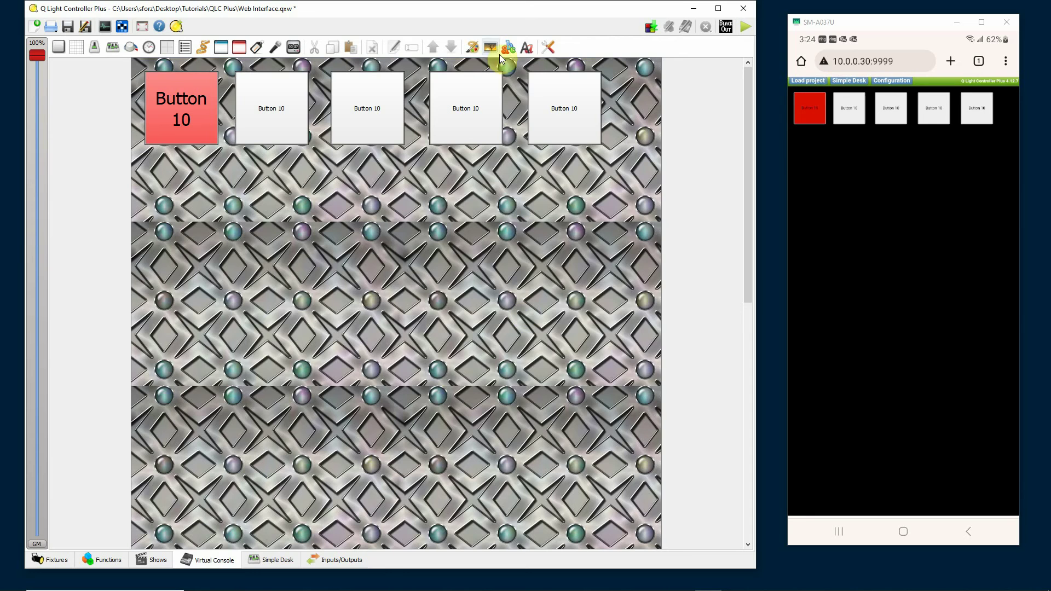
- Replace the console's background image with solid blue (#0000ff)
click(473, 48)
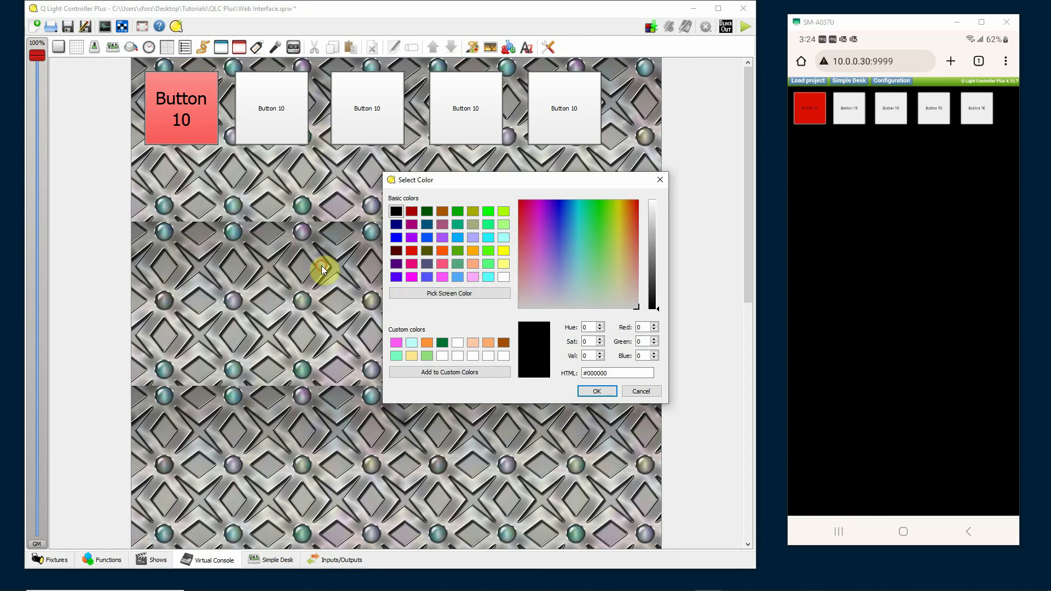
click(395, 237)
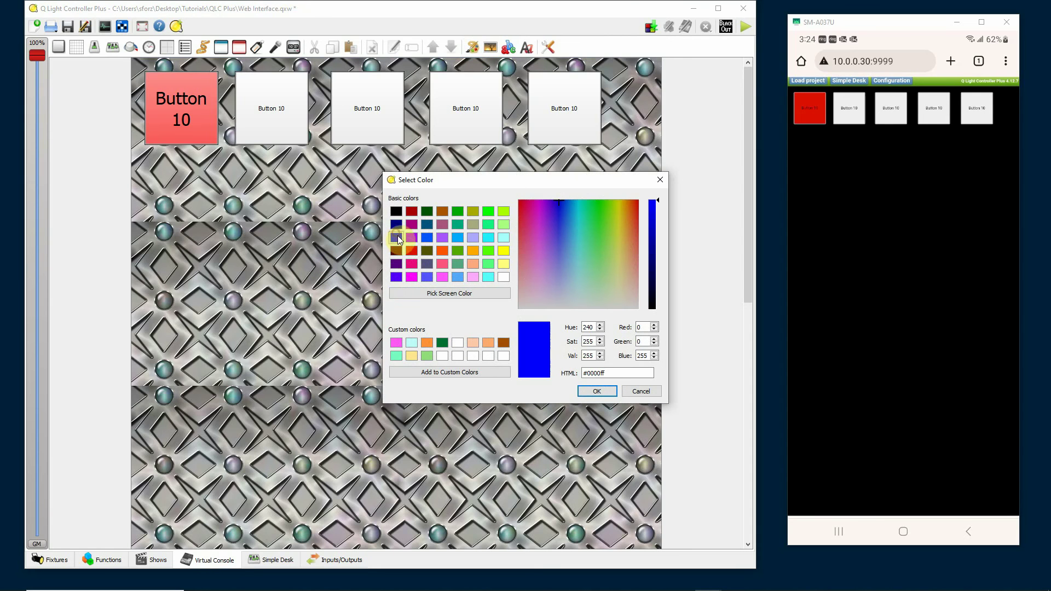
click(597, 391)
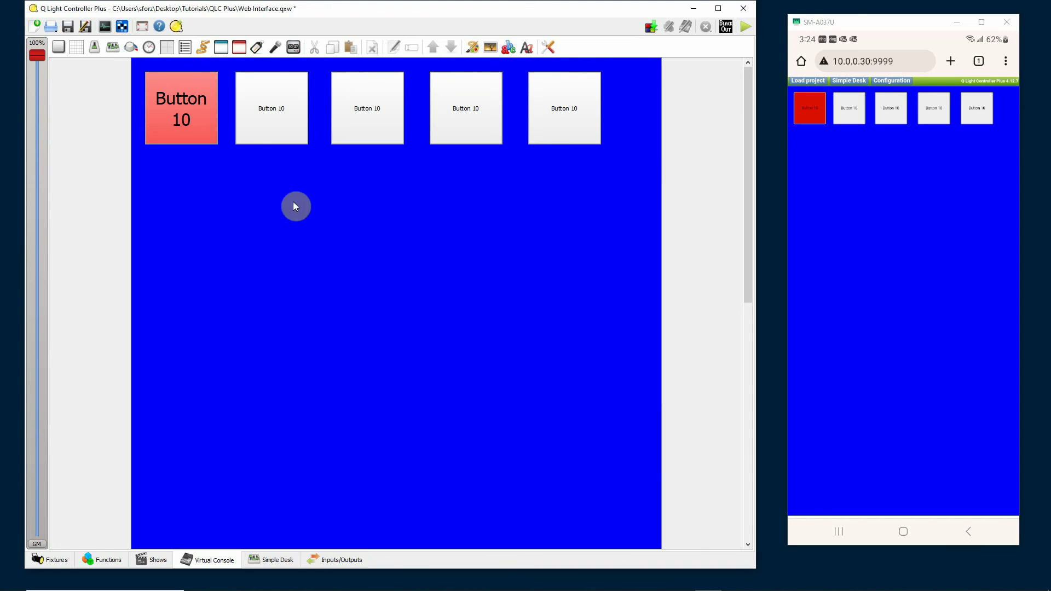
- Add a solo frame below the button row, enlarge it to nearly the console's width and delete it again
click(239, 46)
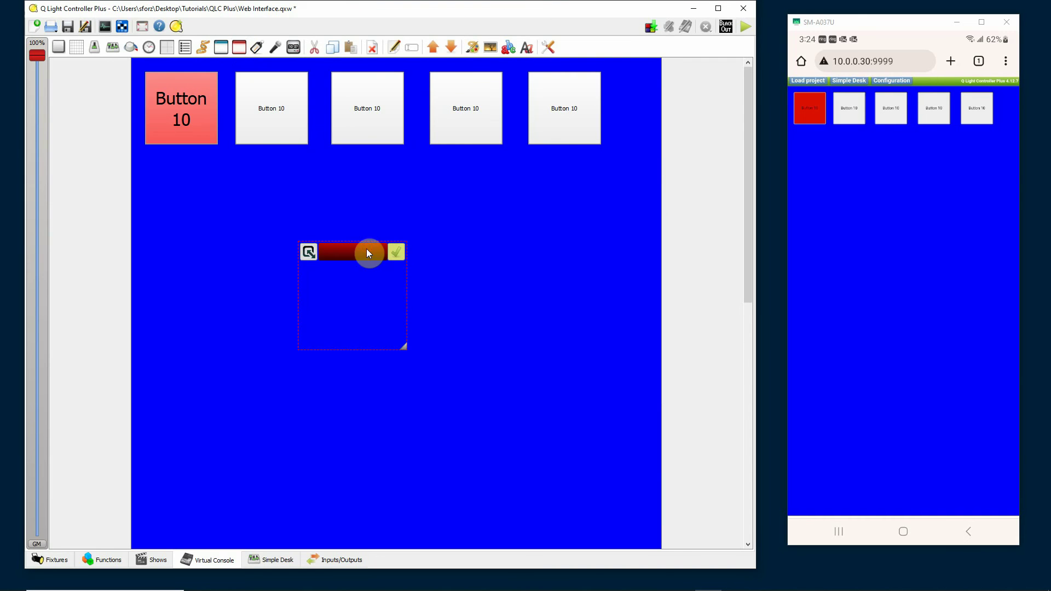
drag(357, 248, 203, 173)
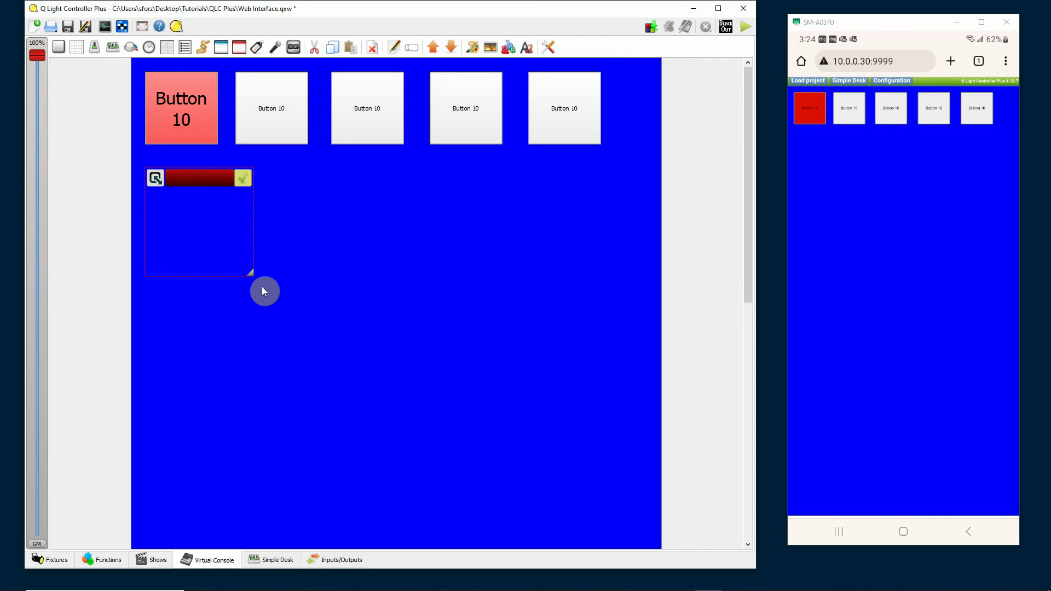
drag(251, 276, 644, 470)
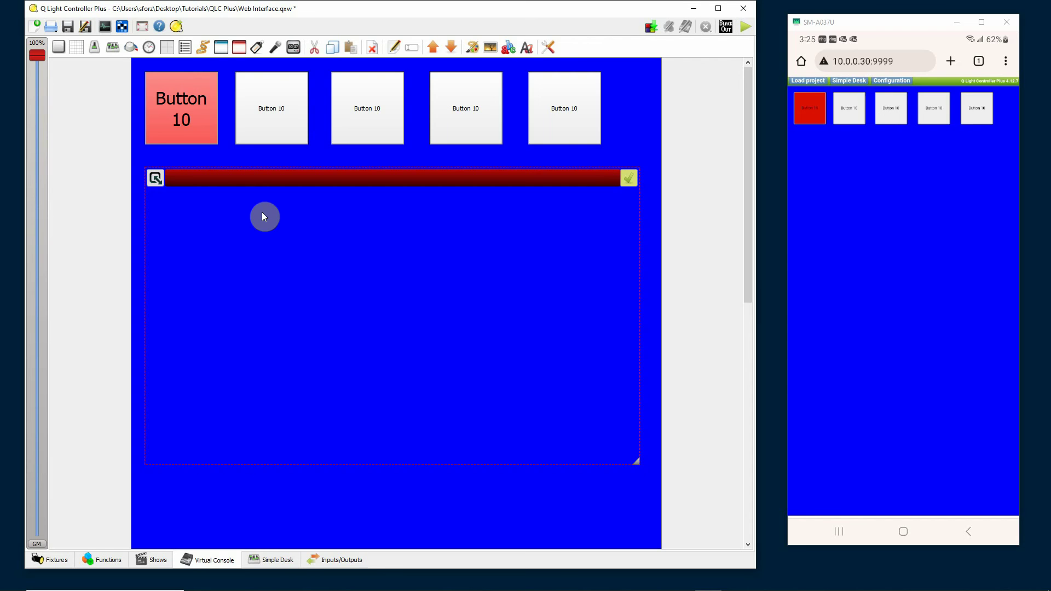
key(Delete)
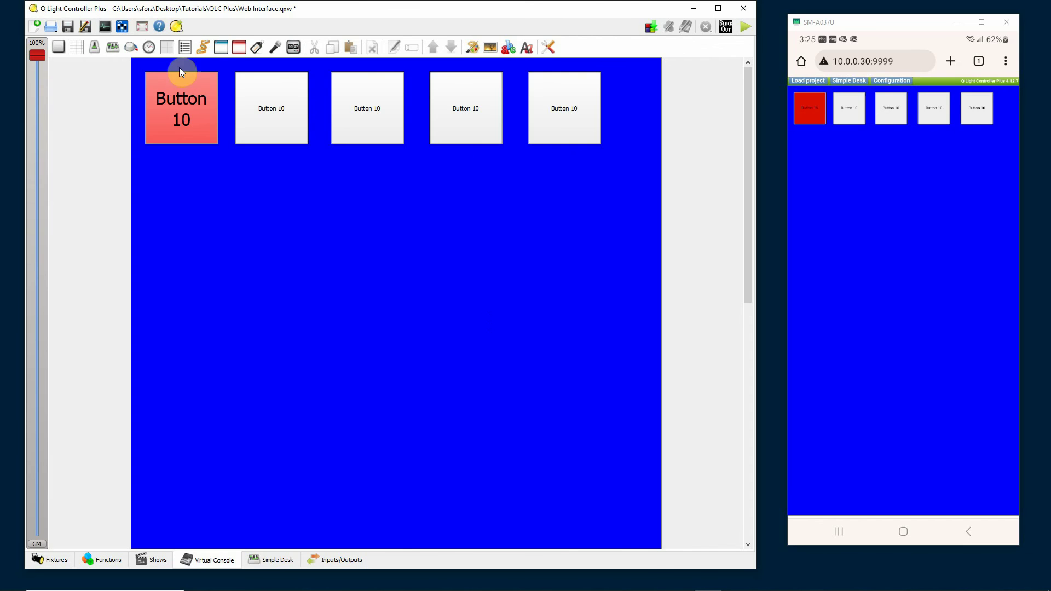
- Add a cue list below the button row and enlarge it to almost the full width of the console
click(185, 49)
click(401, 250)
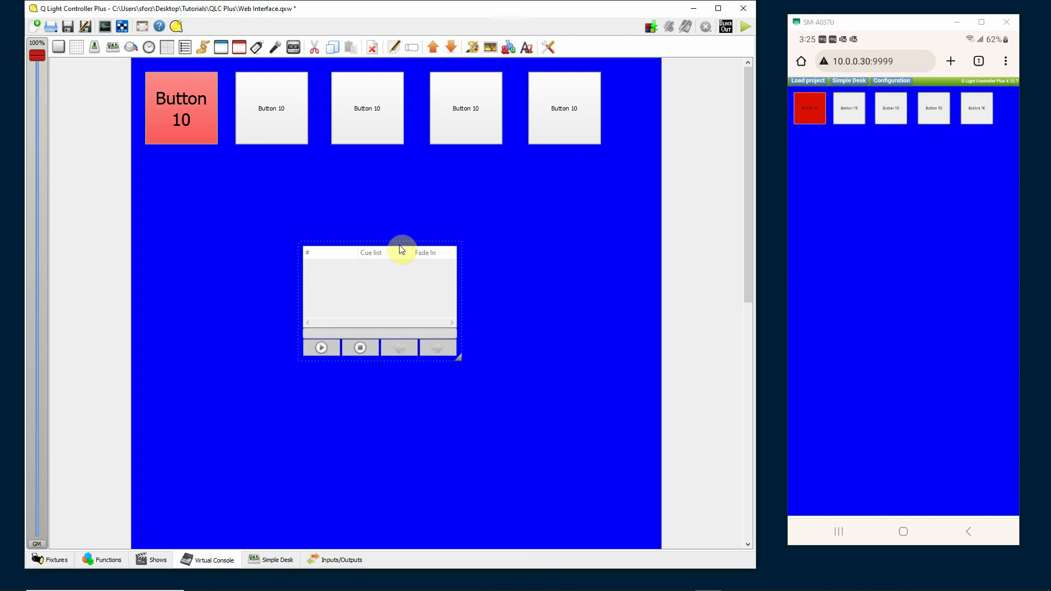
drag(408, 253, 252, 171)
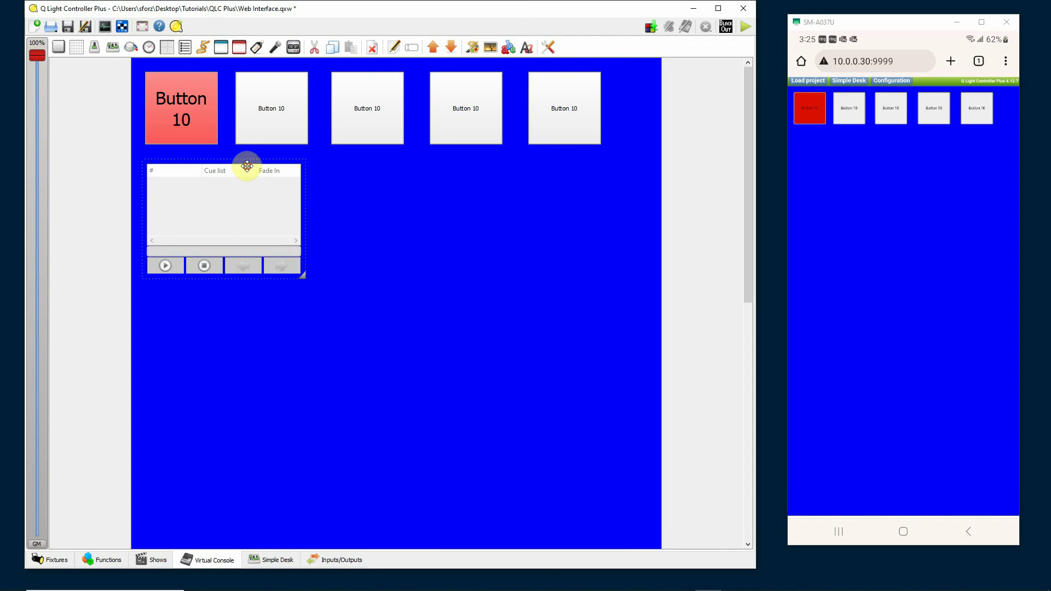
click(302, 280)
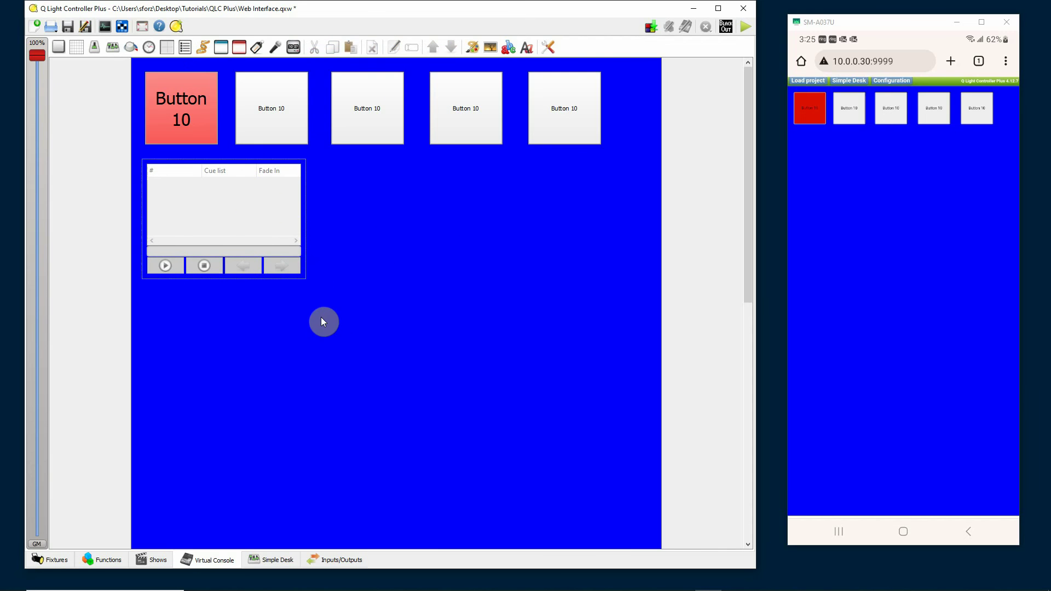
drag(305, 281, 657, 463)
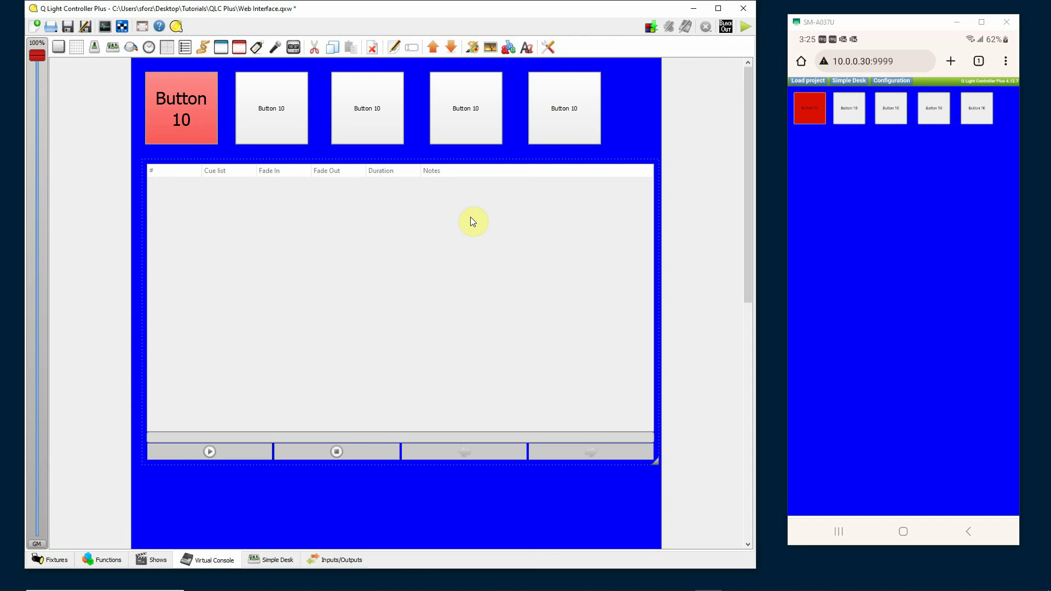
- Assign the Main Cues chaser to the cue list, keeping the Play/Pause + Stop button layout
double_click(393, 171)
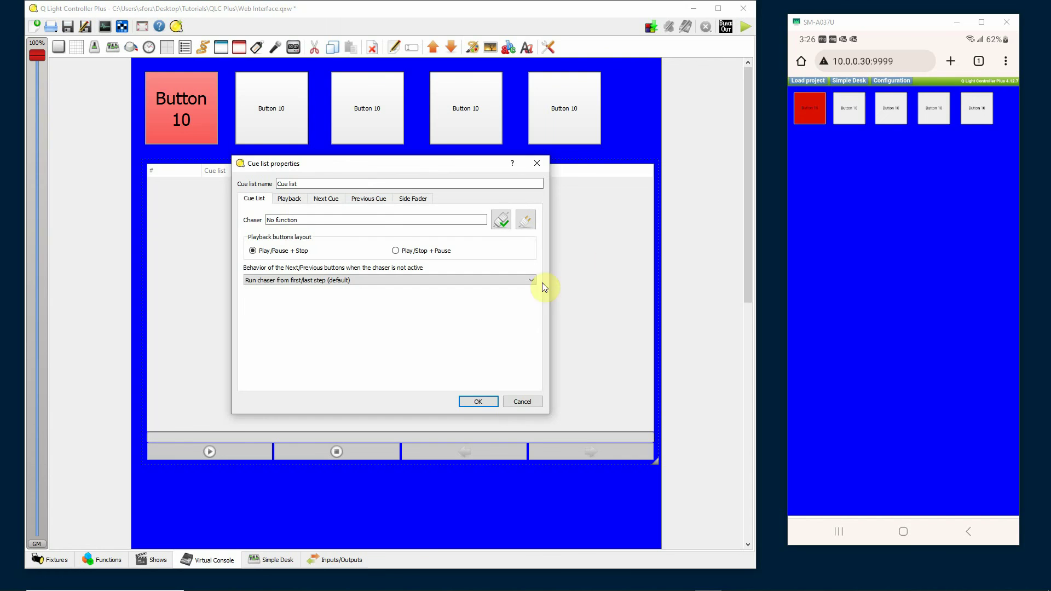
click(501, 220)
click(445, 231)
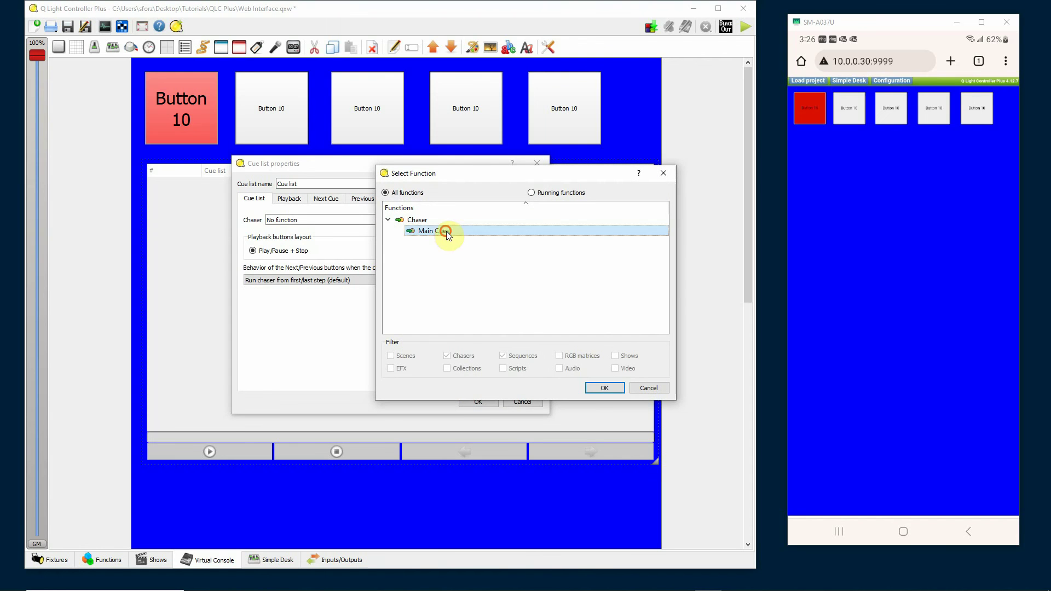
click(605, 388)
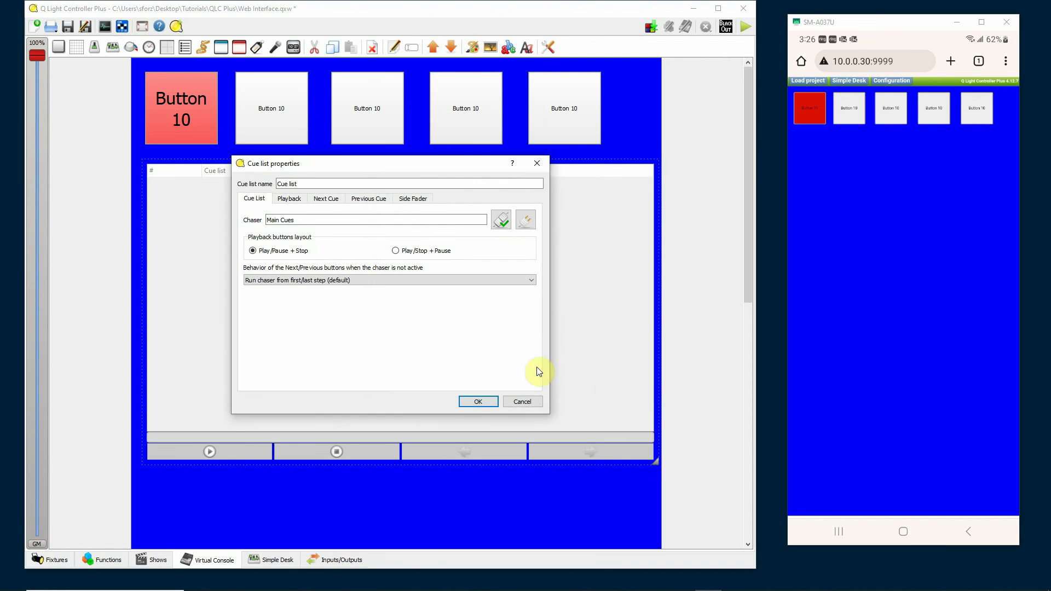
click(476, 400)
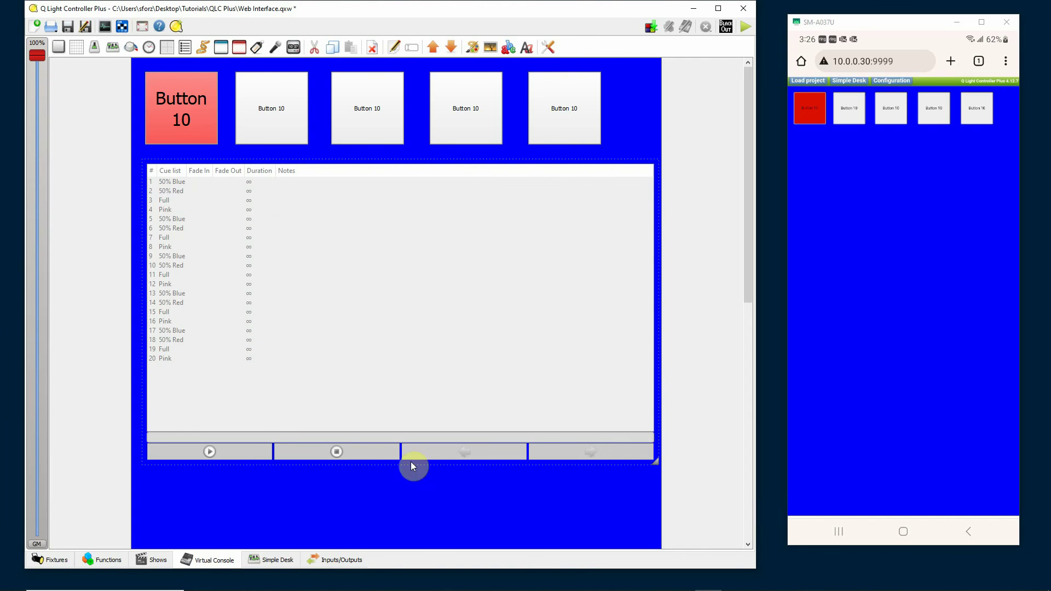
- Reduce the cue list's height until the list and its playback buttons fit together on the phone's landscape screen, checking it on the mirrored phone
drag(654, 464, 650, 419)
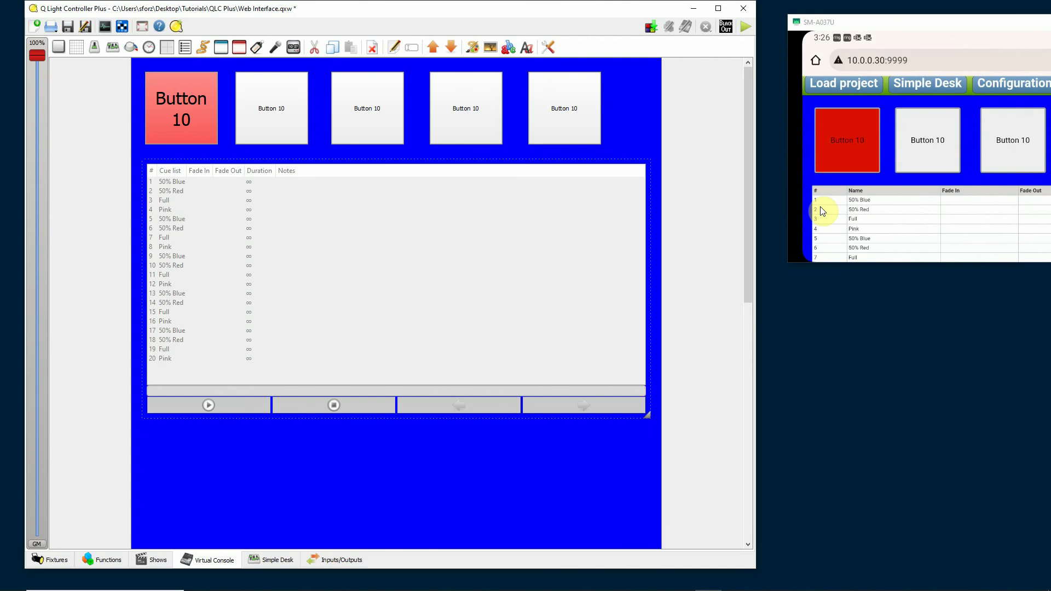
click(955, 31)
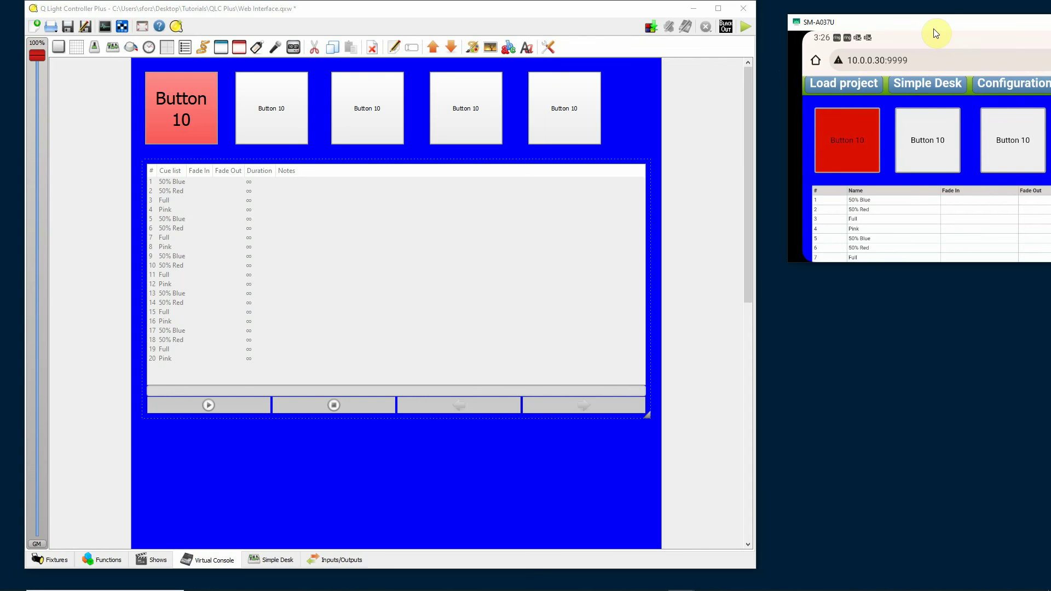
drag(938, 22, 721, 19)
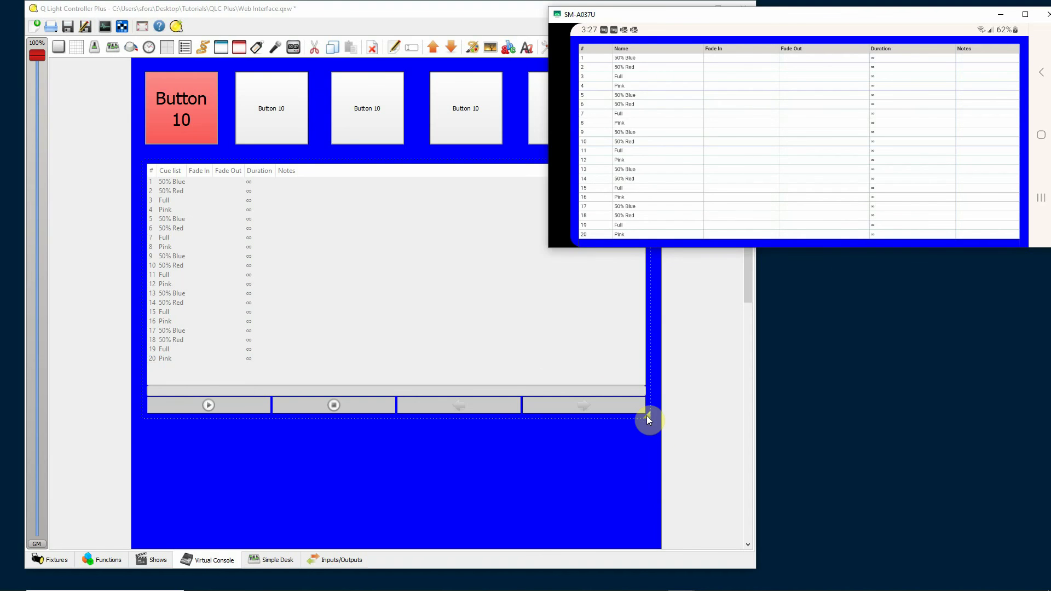
drag(647, 416, 645, 343)
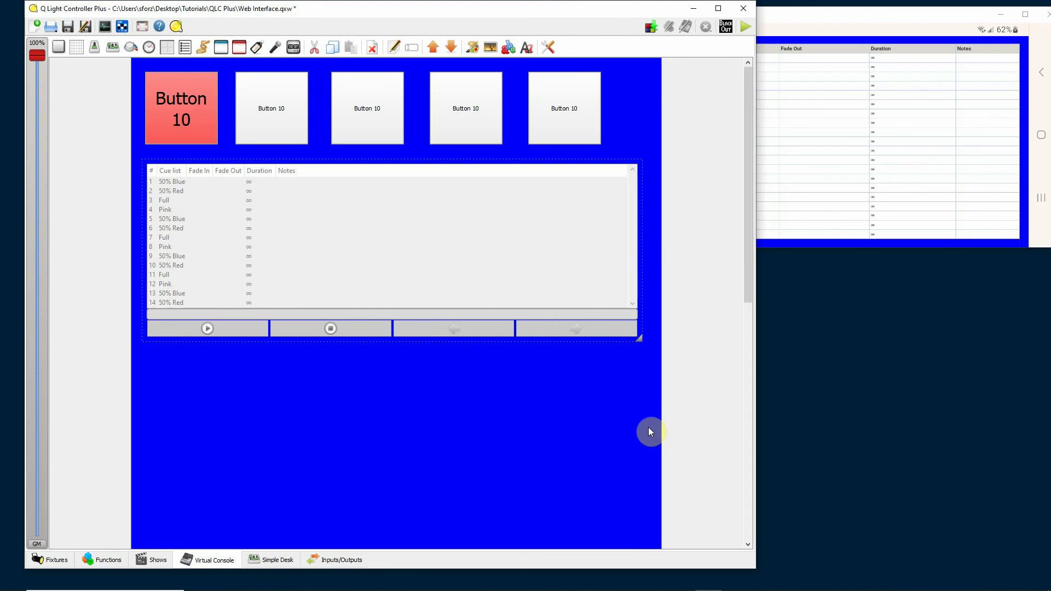
click(820, 111)
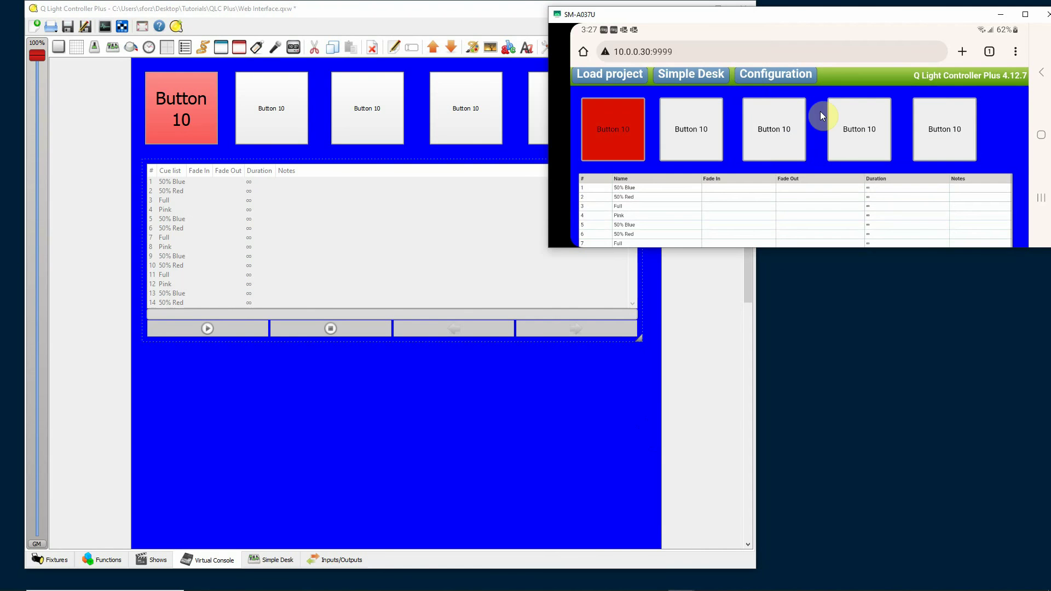
scroll(820, 110, down, 3)
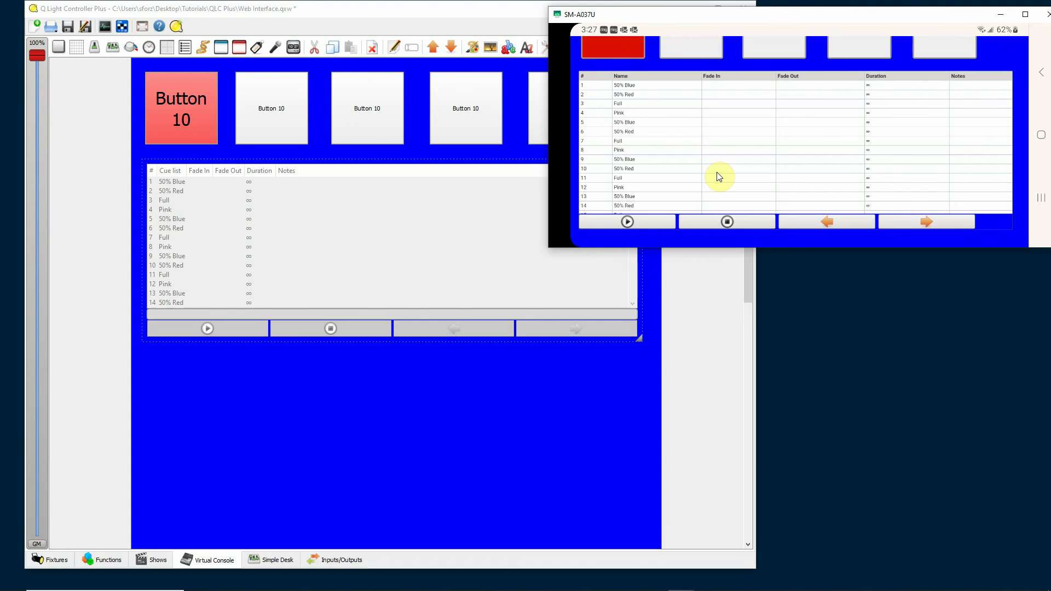
- Switch the console to operate mode and move the mirrored phone window down, clear of the button row
drag(850, 13, 830, 34)
click(746, 26)
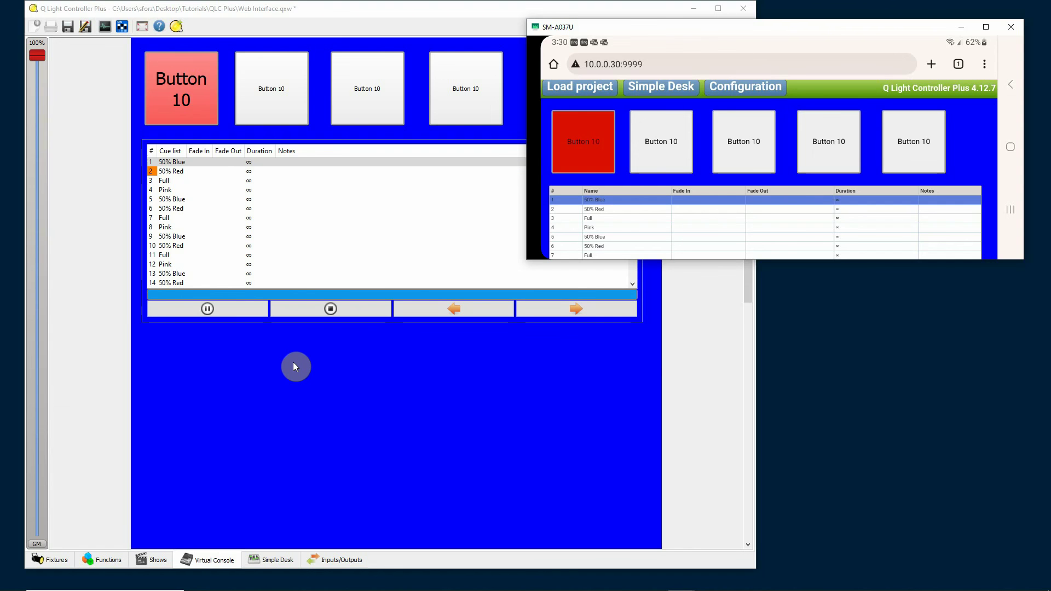
drag(629, 27, 650, 220)
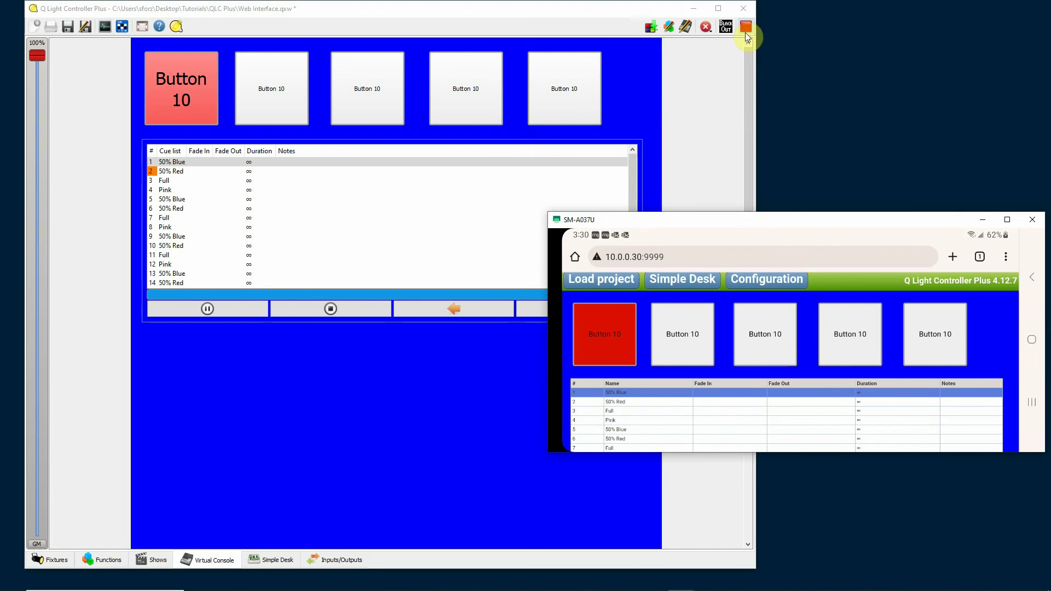
- Stop the running functions and switch the console back to design mode
click(746, 29)
click(747, 29)
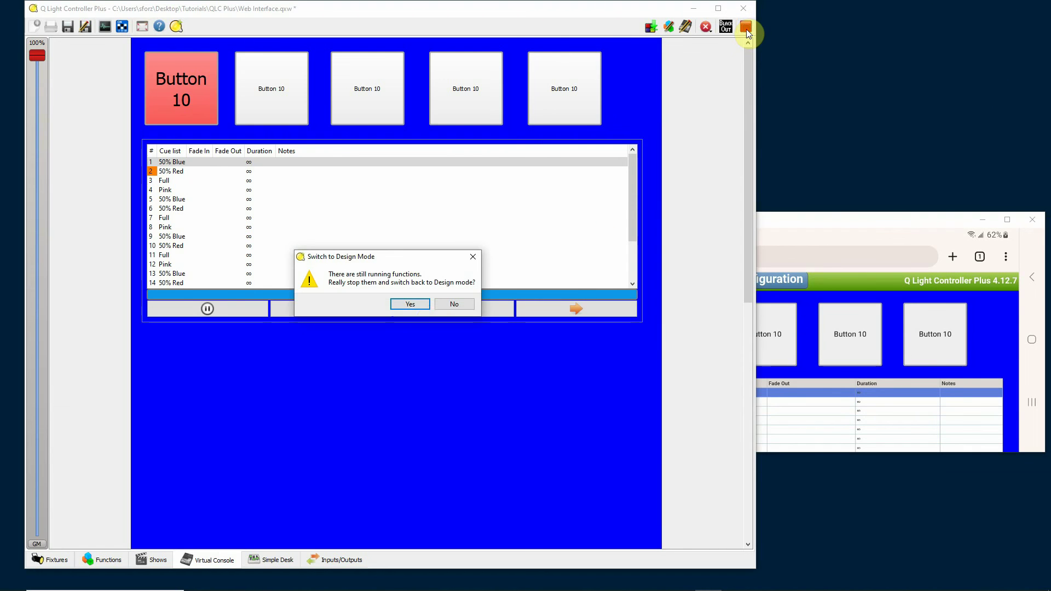
click(414, 304)
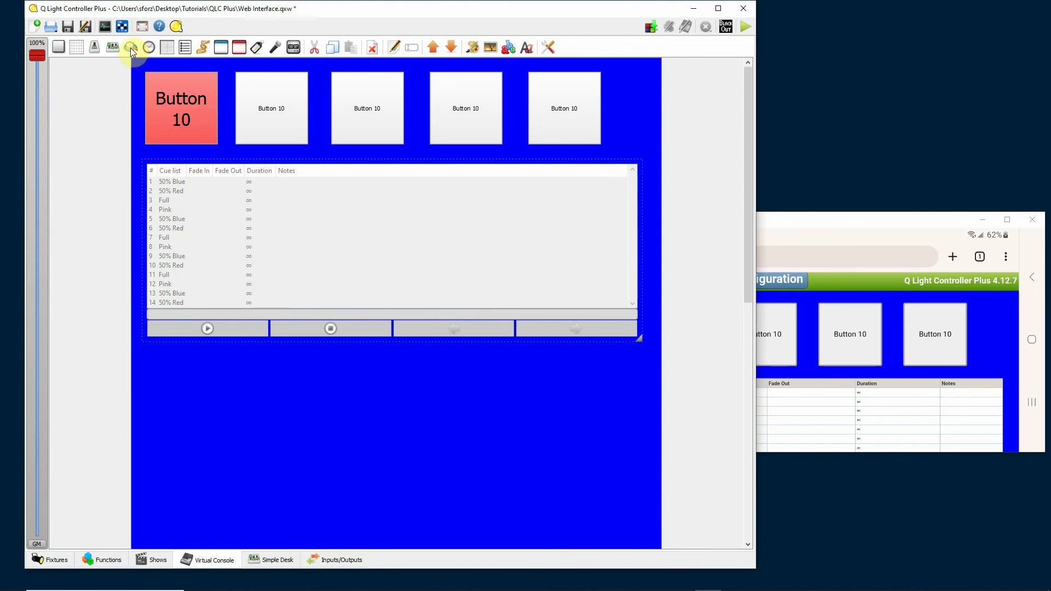
- Add a speed dial and place it below the cue list near the console's left edge
click(149, 48)
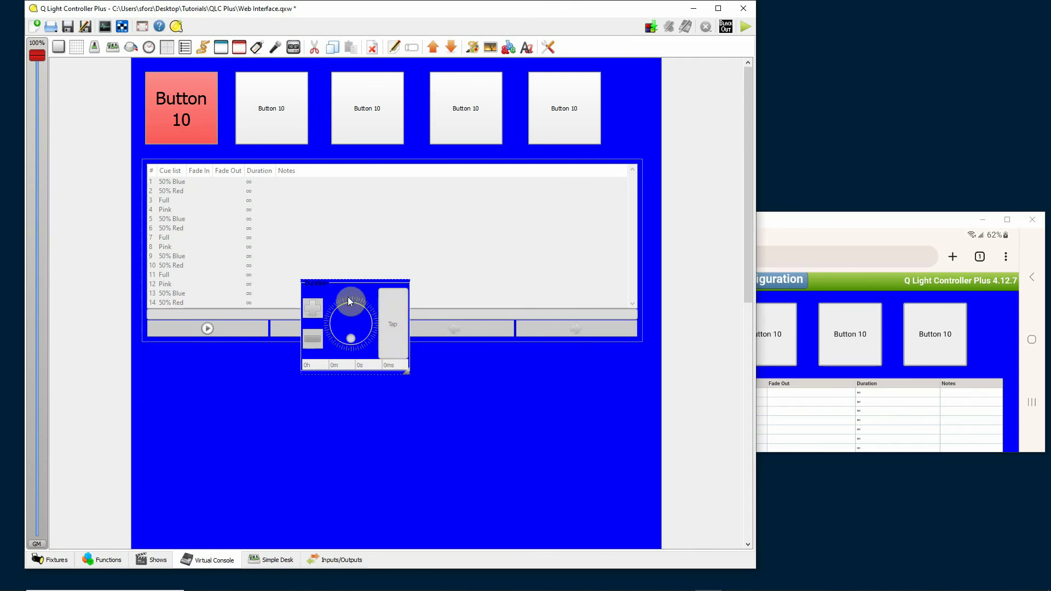
drag(348, 301, 206, 378)
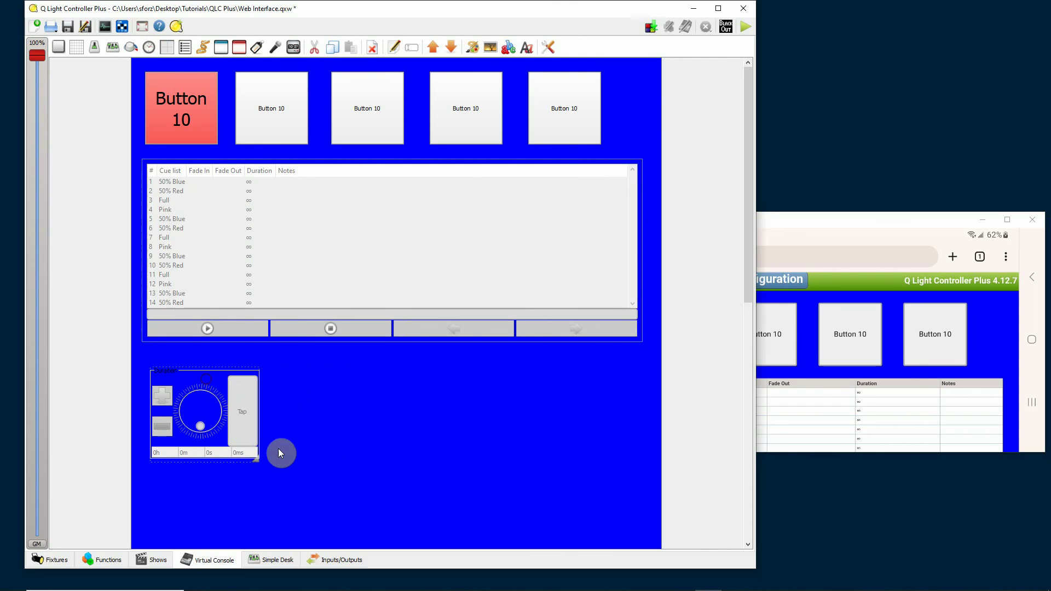
- Enlarge the speed dial diagonally outward and give it a yellow (#ffff00) background color
drag(257, 461, 326, 522)
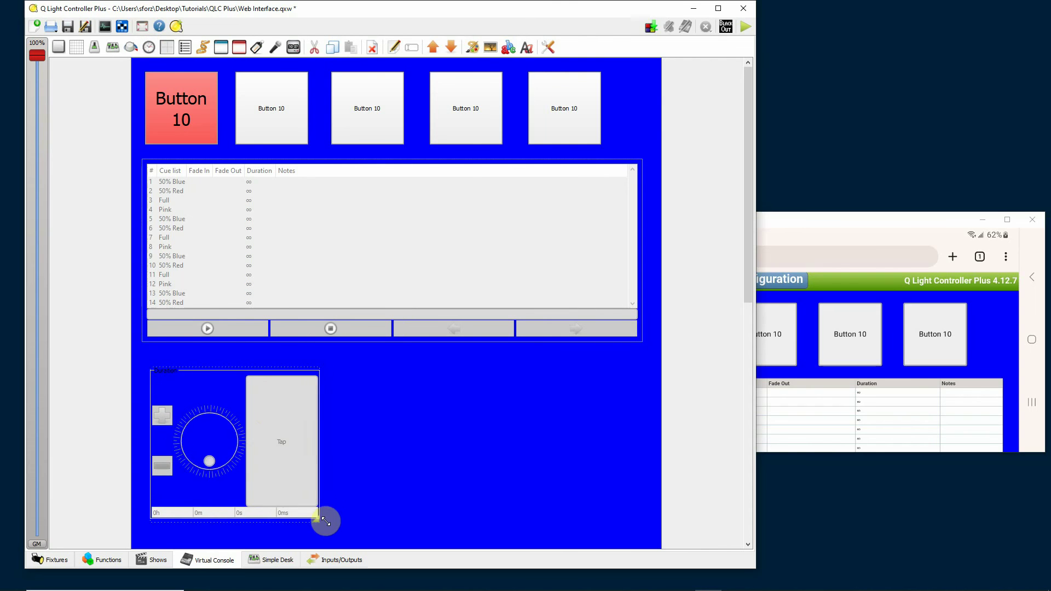
click(474, 47)
click(503, 250)
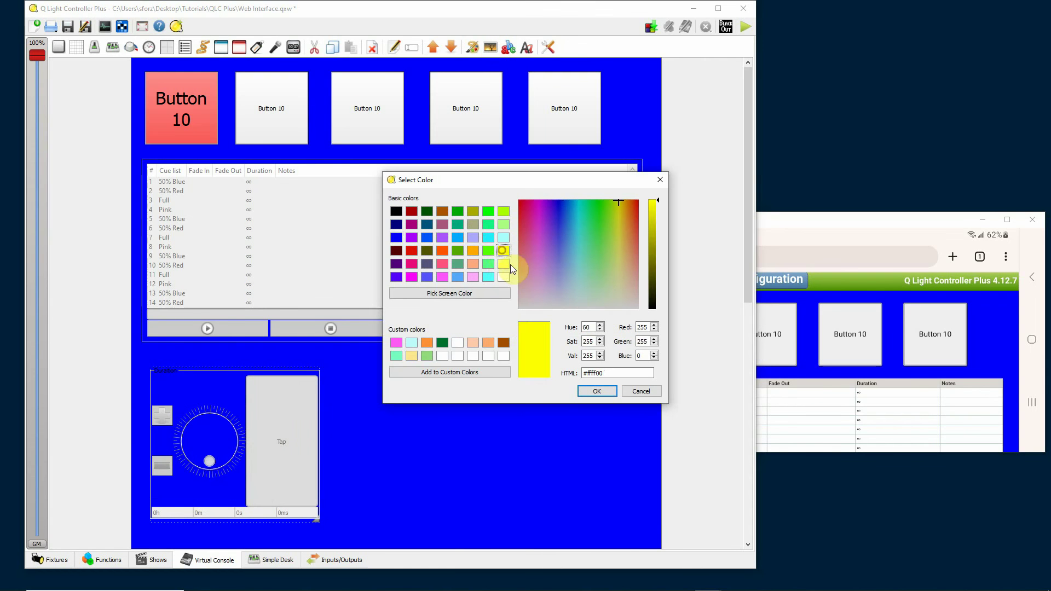
click(596, 391)
click(418, 486)
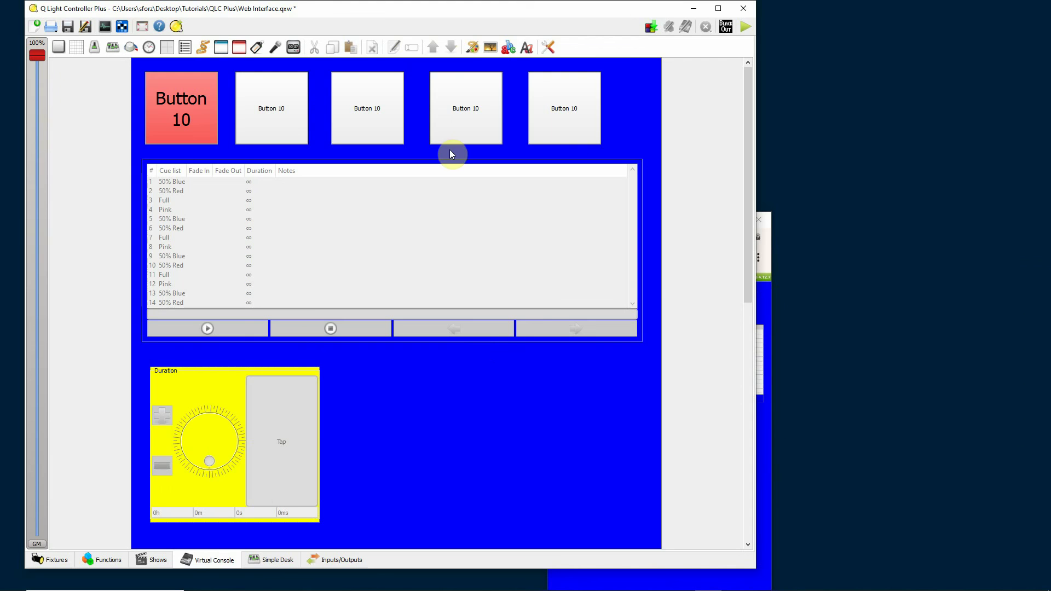
- Bring the mirrored phone window forward, move it clear of the console, and check the speed dial on the web interface
click(767, 482)
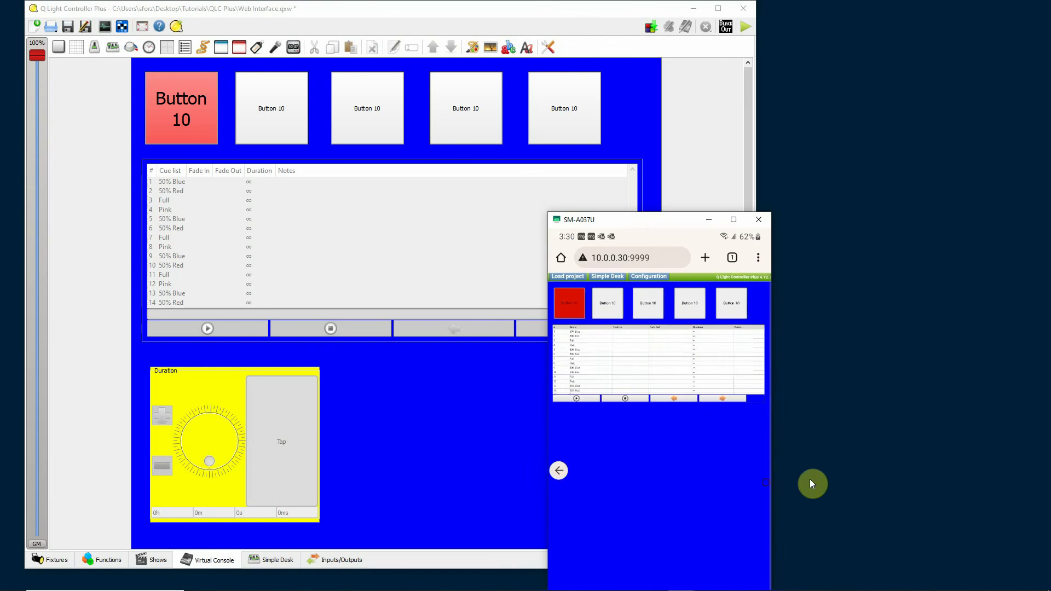
drag(659, 222, 892, 12)
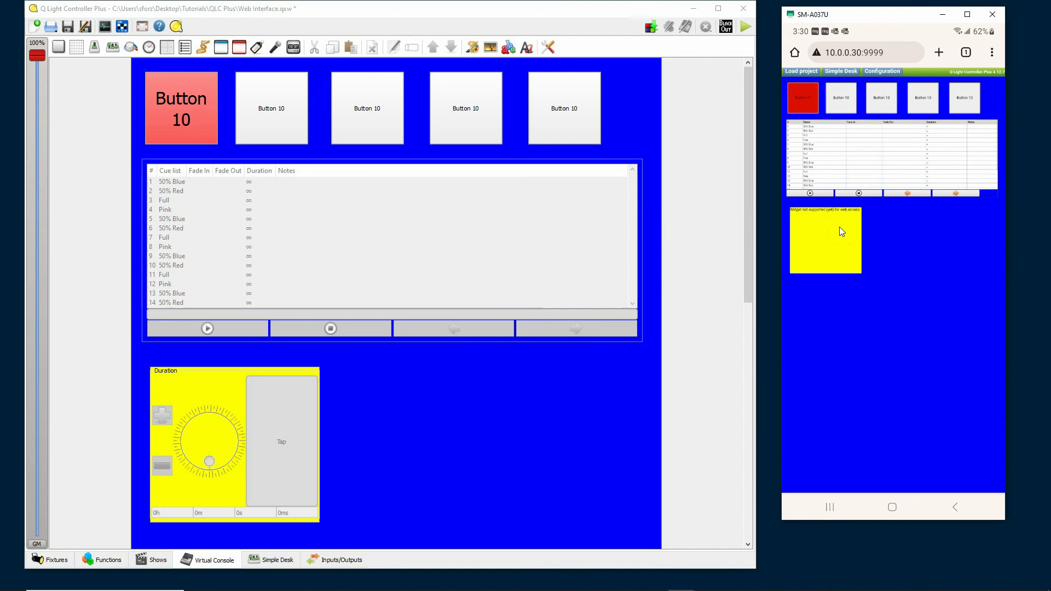
click(827, 258)
- Consult the Web Interface page of the user documentation for its Known limitations, then return to the virtual console
click(159, 25)
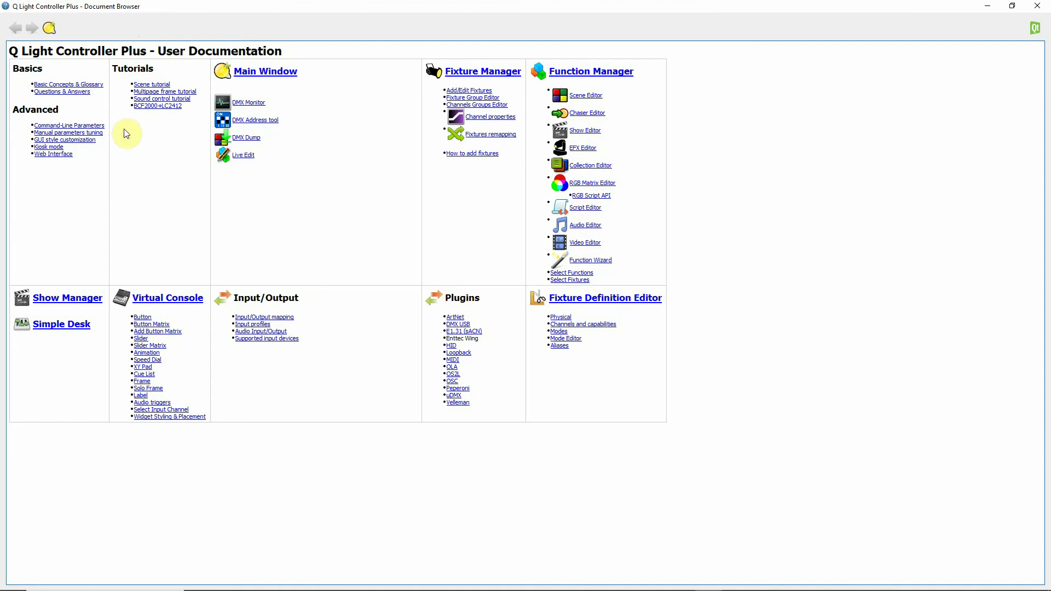
click(53, 154)
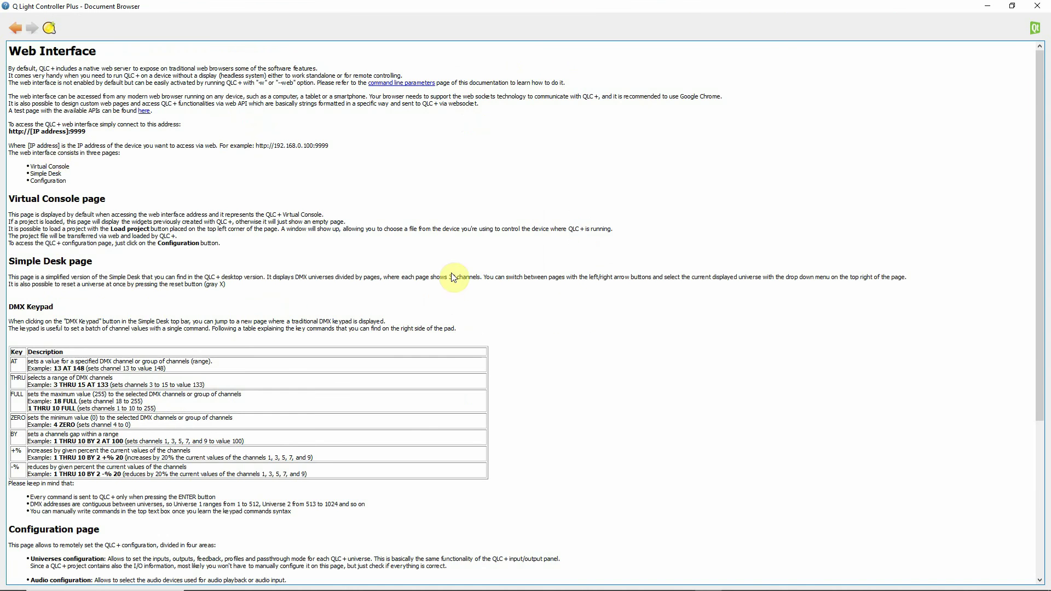
scroll(465, 289, down, 6)
scroll(466, 289, down, 1)
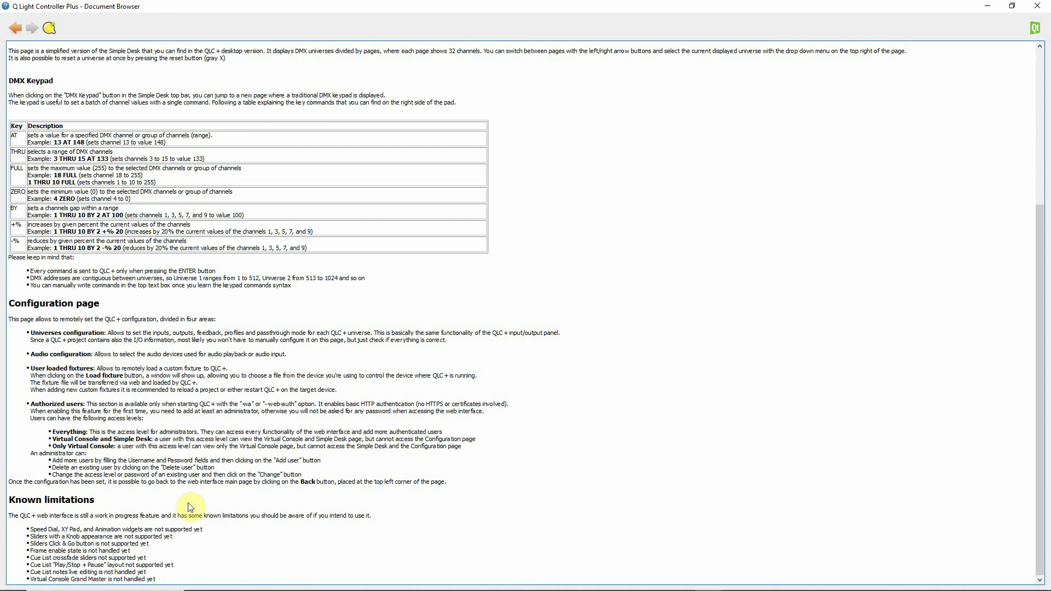
mouse_move(210, 587)
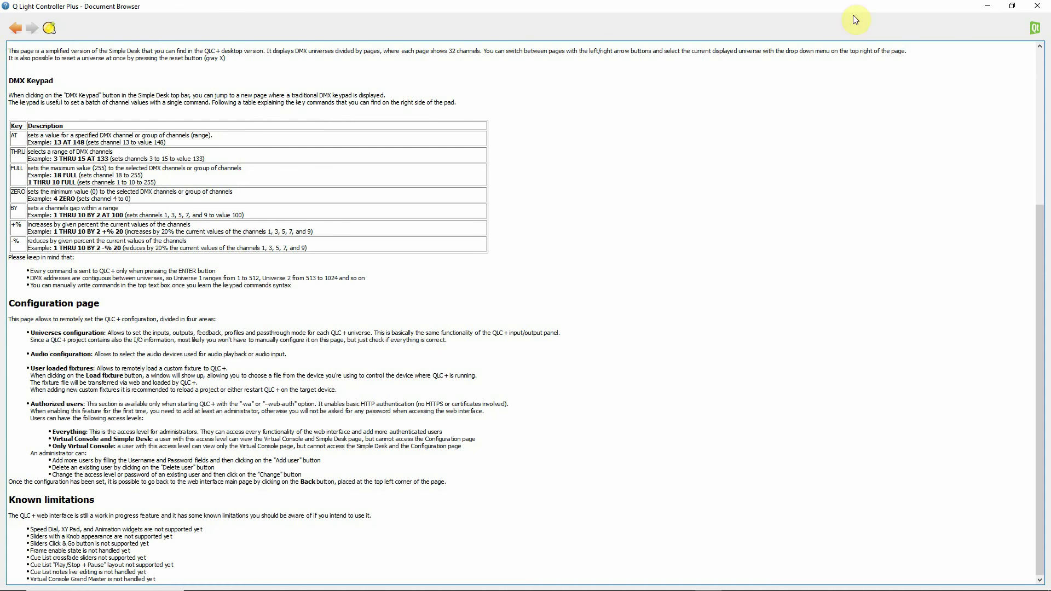
click(16, 28)
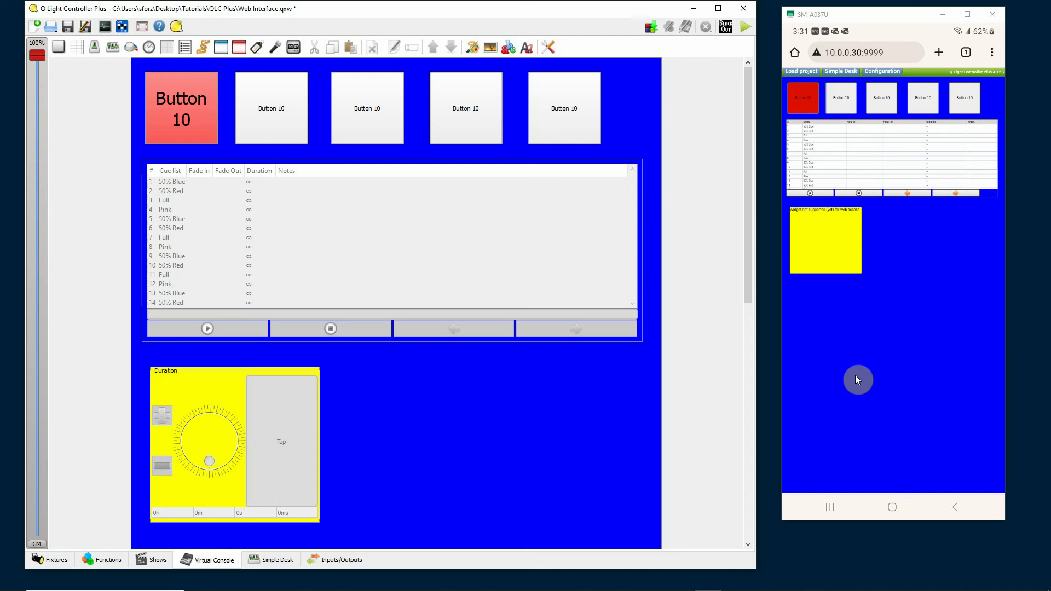